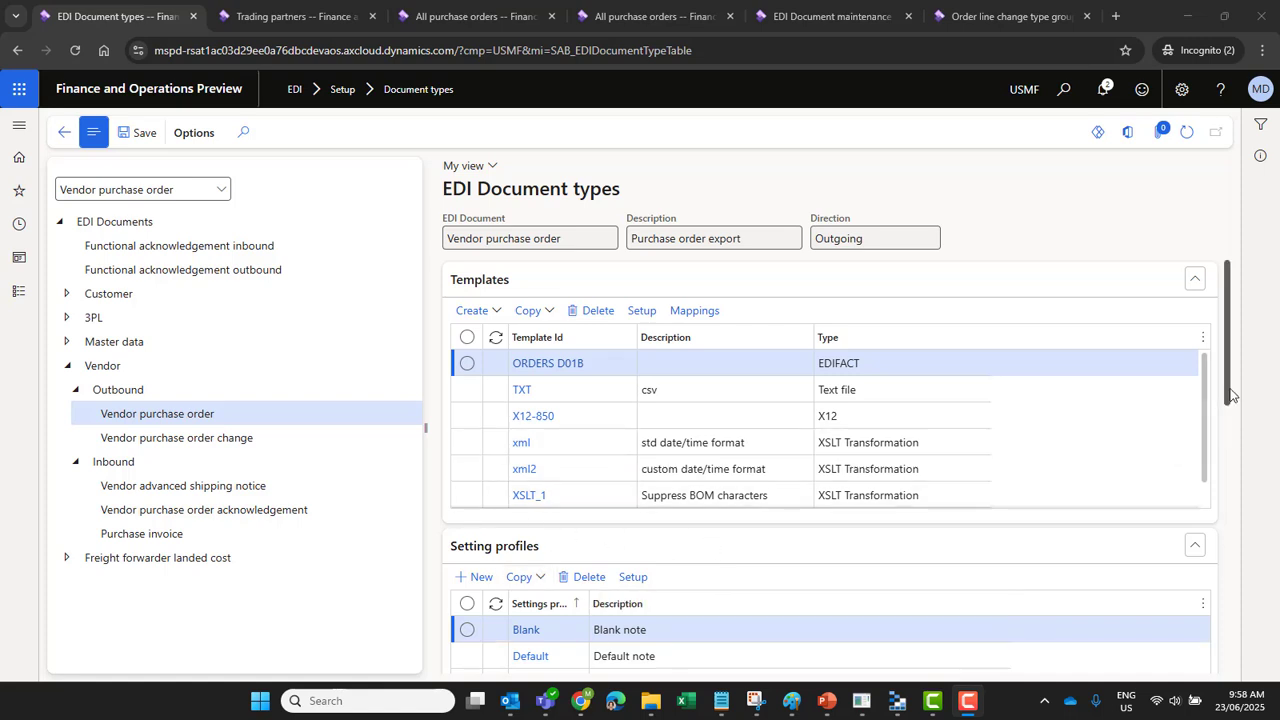
# Step: Review the Setting1 profile of the vendor advanced shipping notice, checking the item ID source and duplicate tolerance options, and close it without changes
pyautogui.scroll(-1, 1230, 395)
pyautogui.click(270, 488)
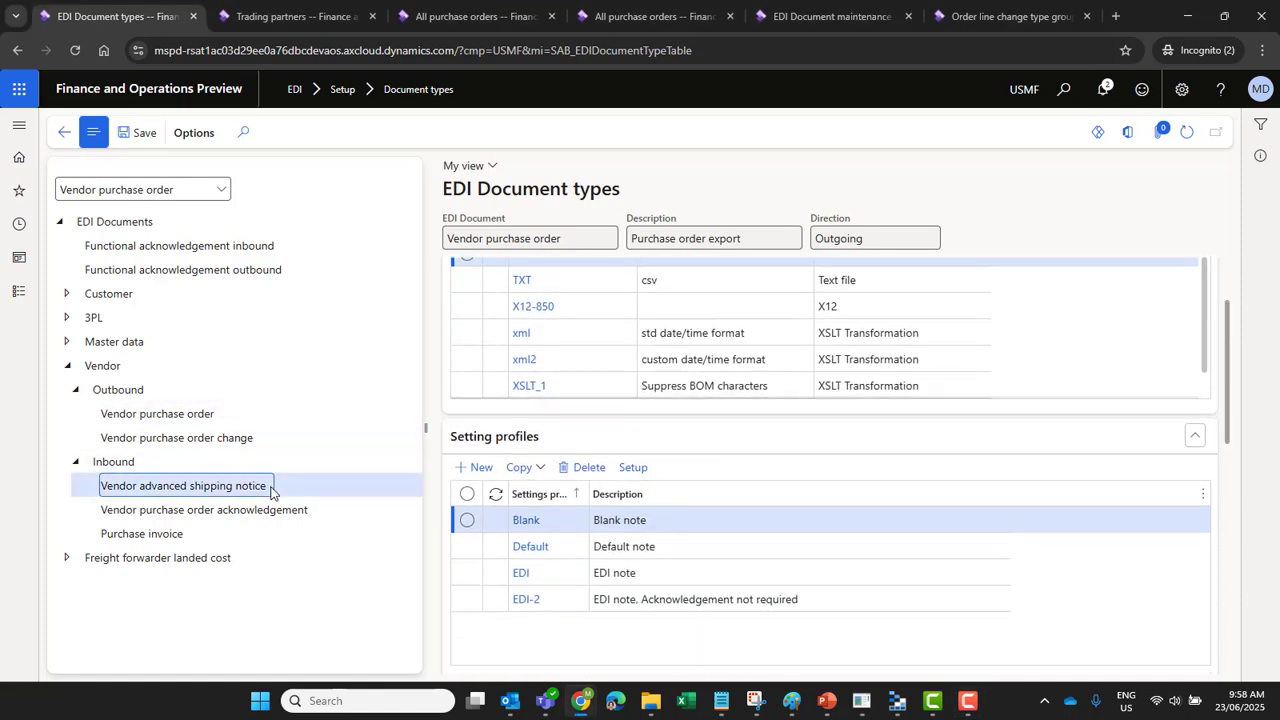
pyautogui.click(636, 468)
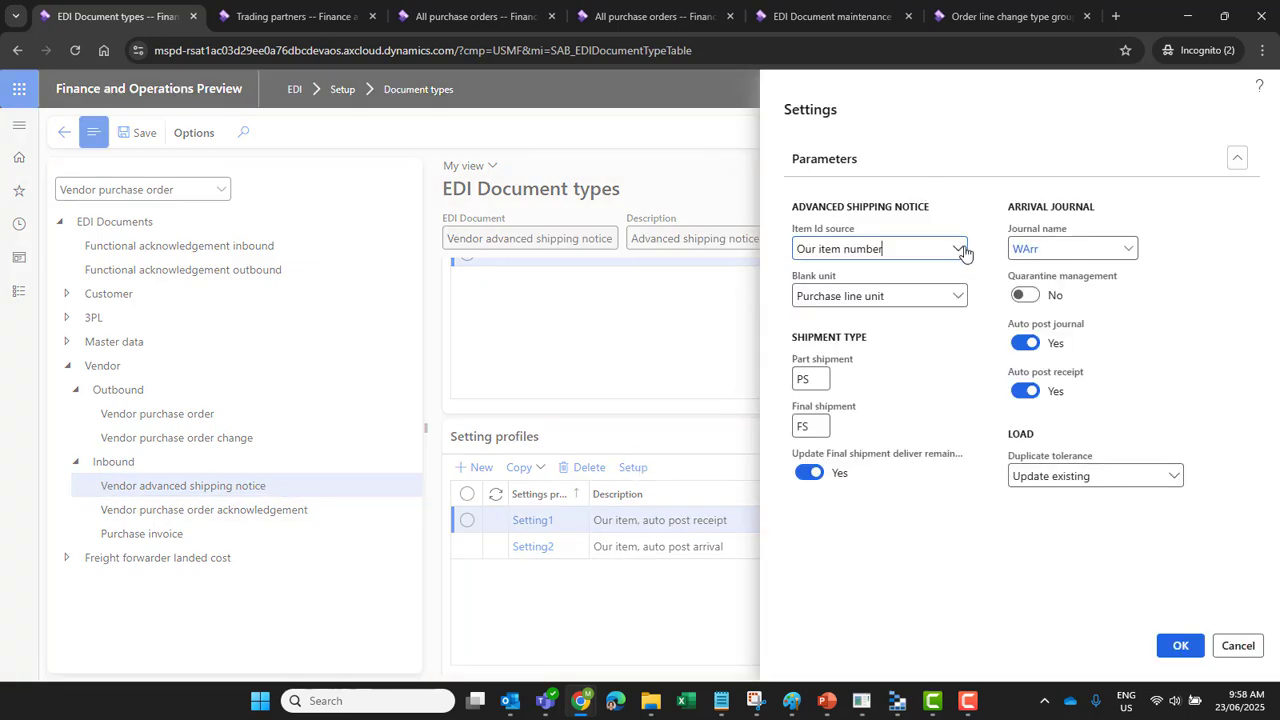
pyautogui.click(958, 249)
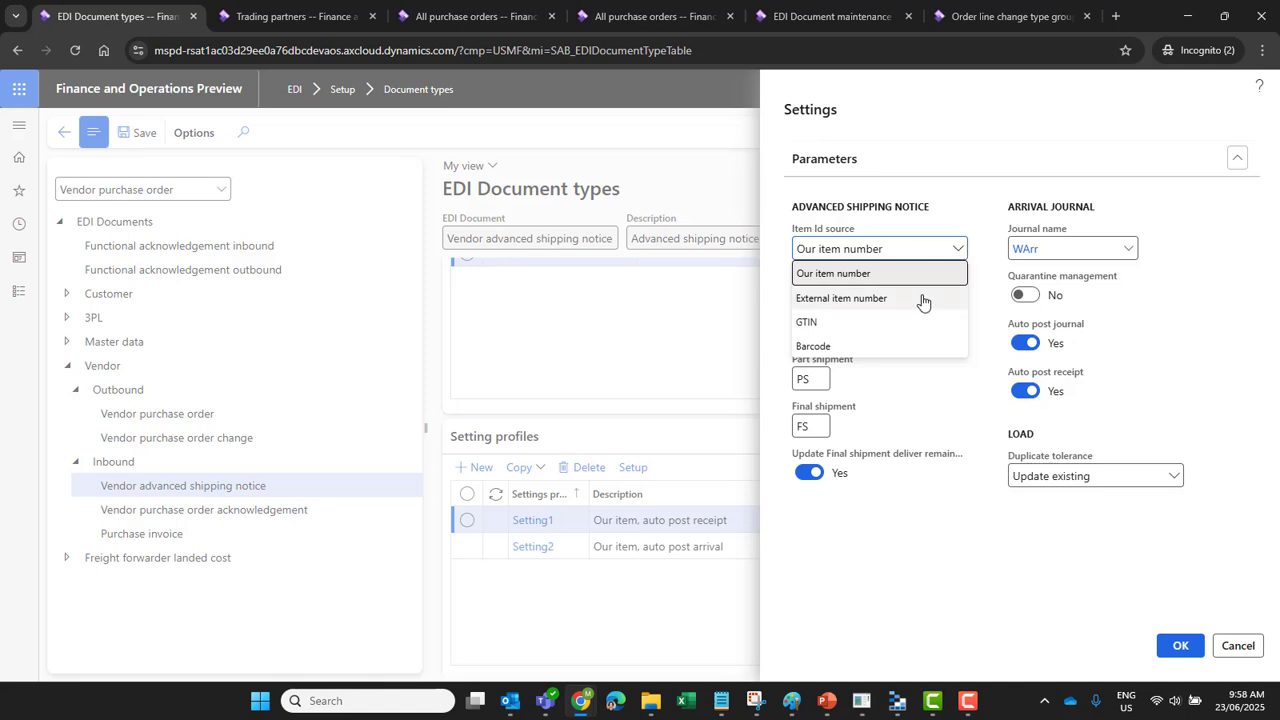
pyautogui.click(878, 535)
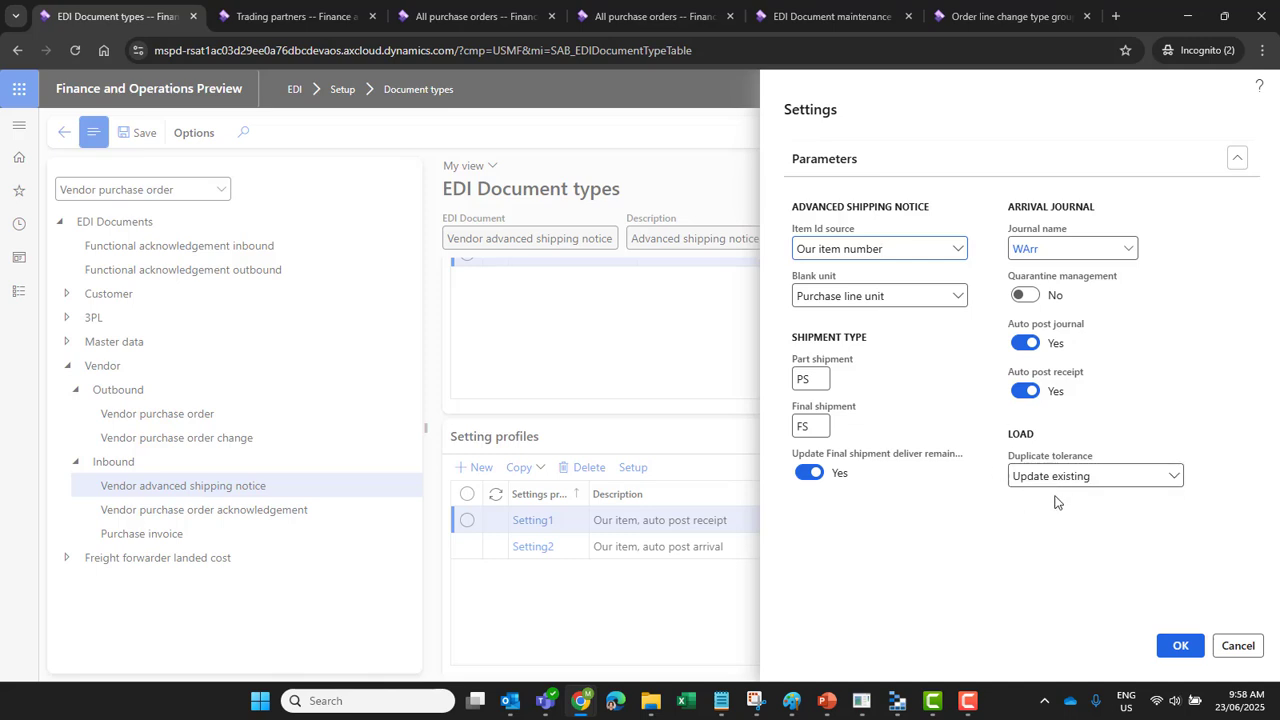
pyautogui.click(1175, 478)
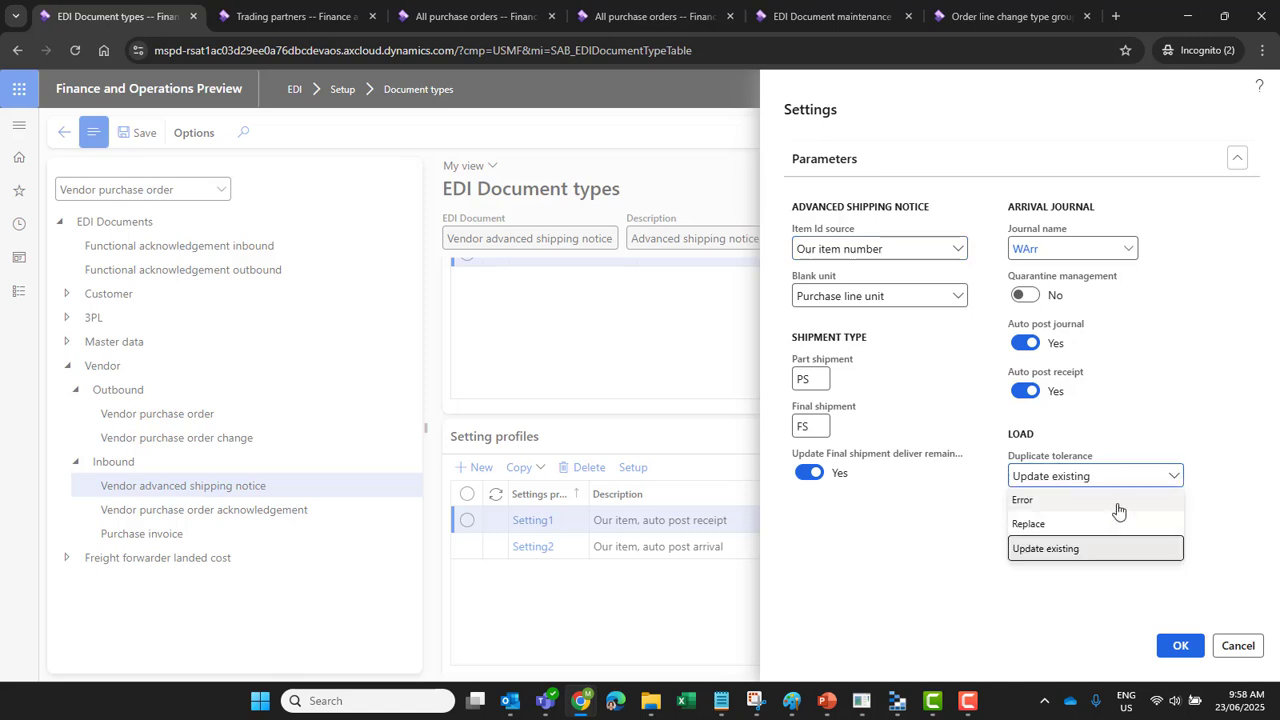
pyautogui.click(1208, 521)
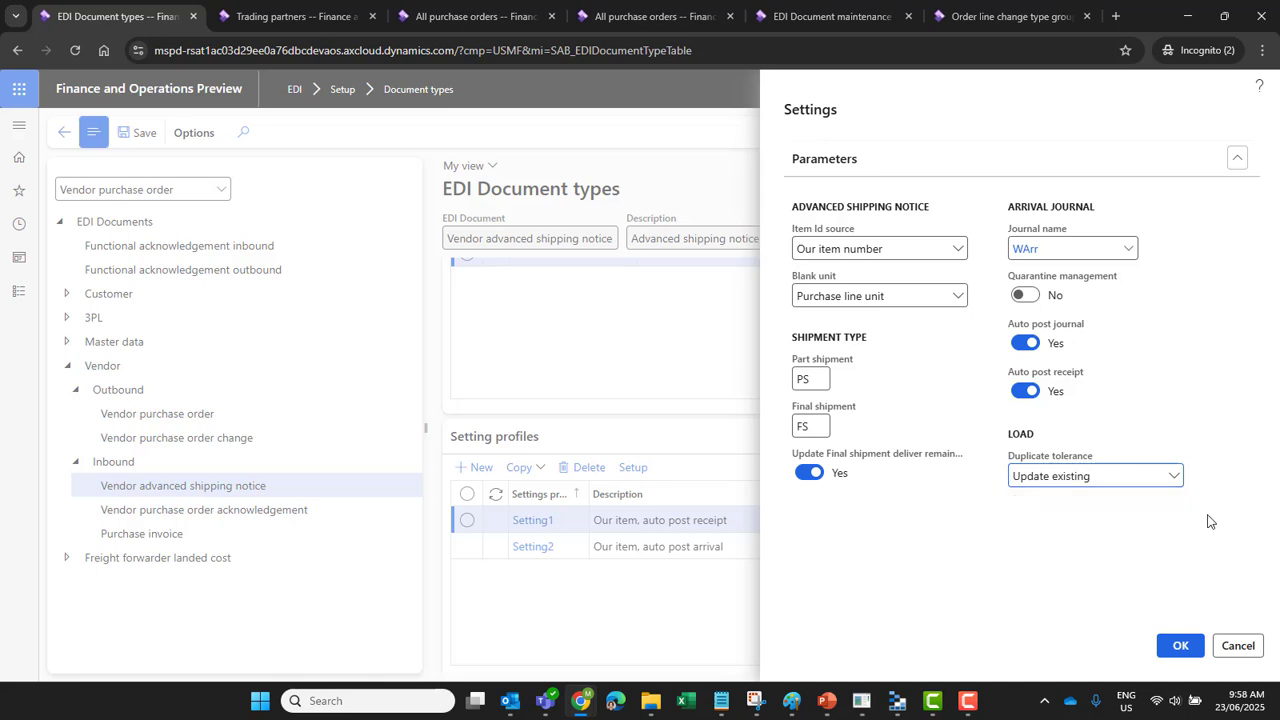
pyautogui.click(1238, 645)
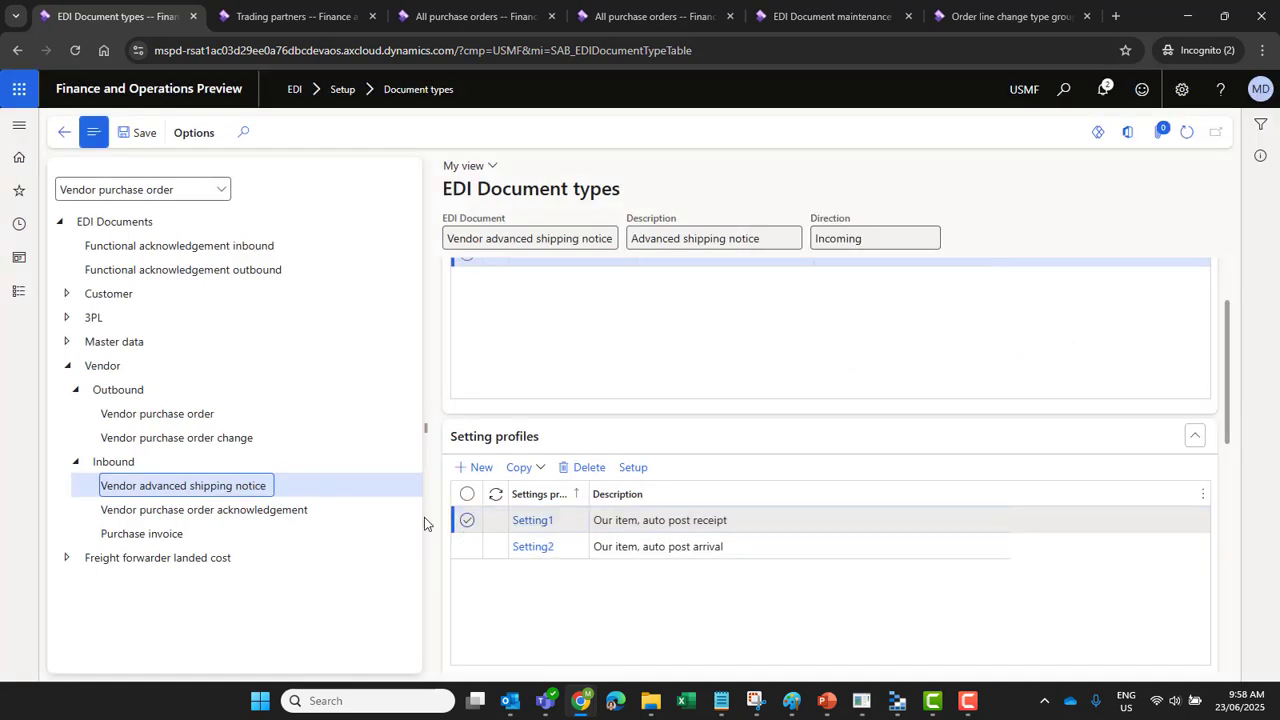
# Step: Review the vendor purchase order acknowledgement's Setting1 profile, checking the item ID source, price variance type and confirmation options, and close it without changes
pyautogui.click(265, 509)
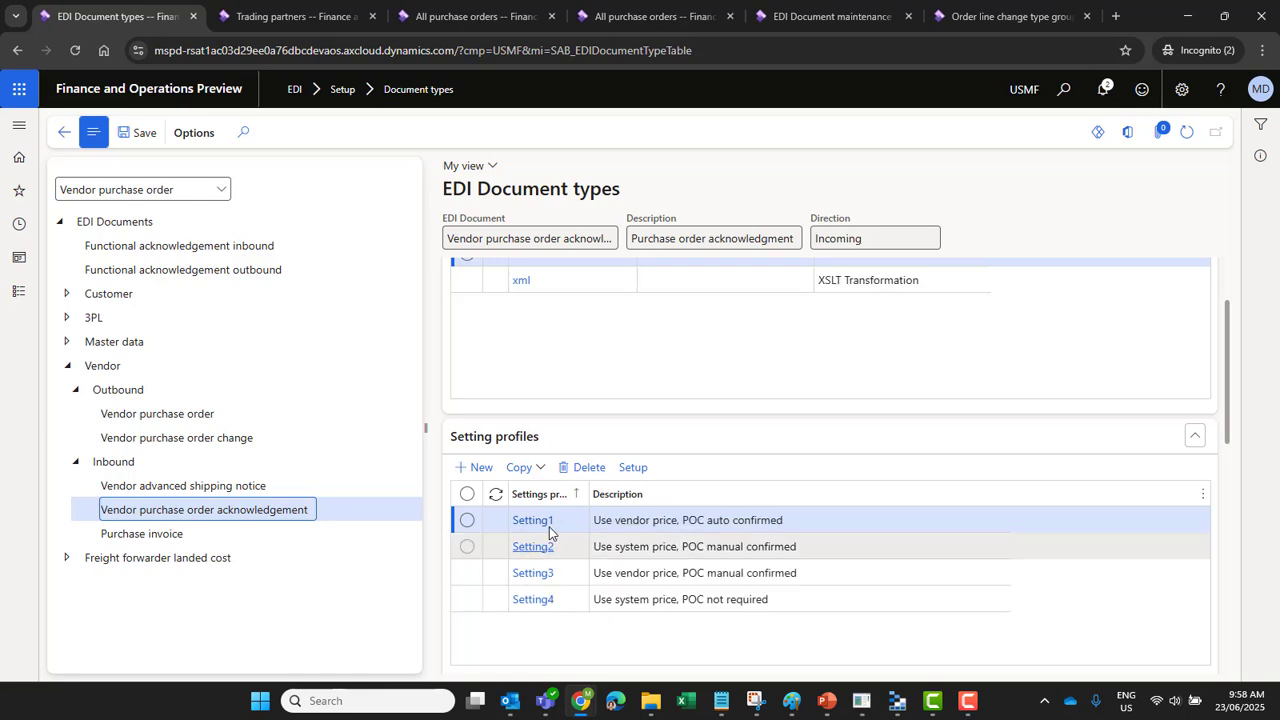
pyautogui.click(645, 469)
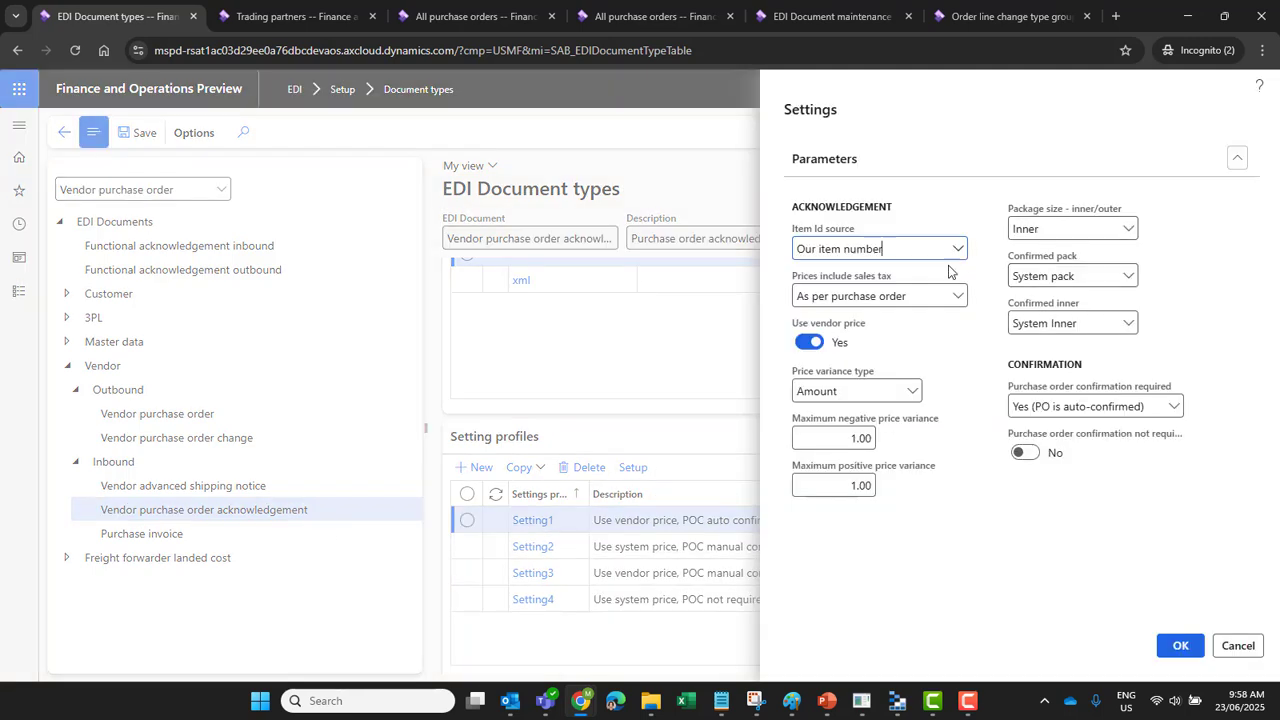
pyautogui.click(957, 249)
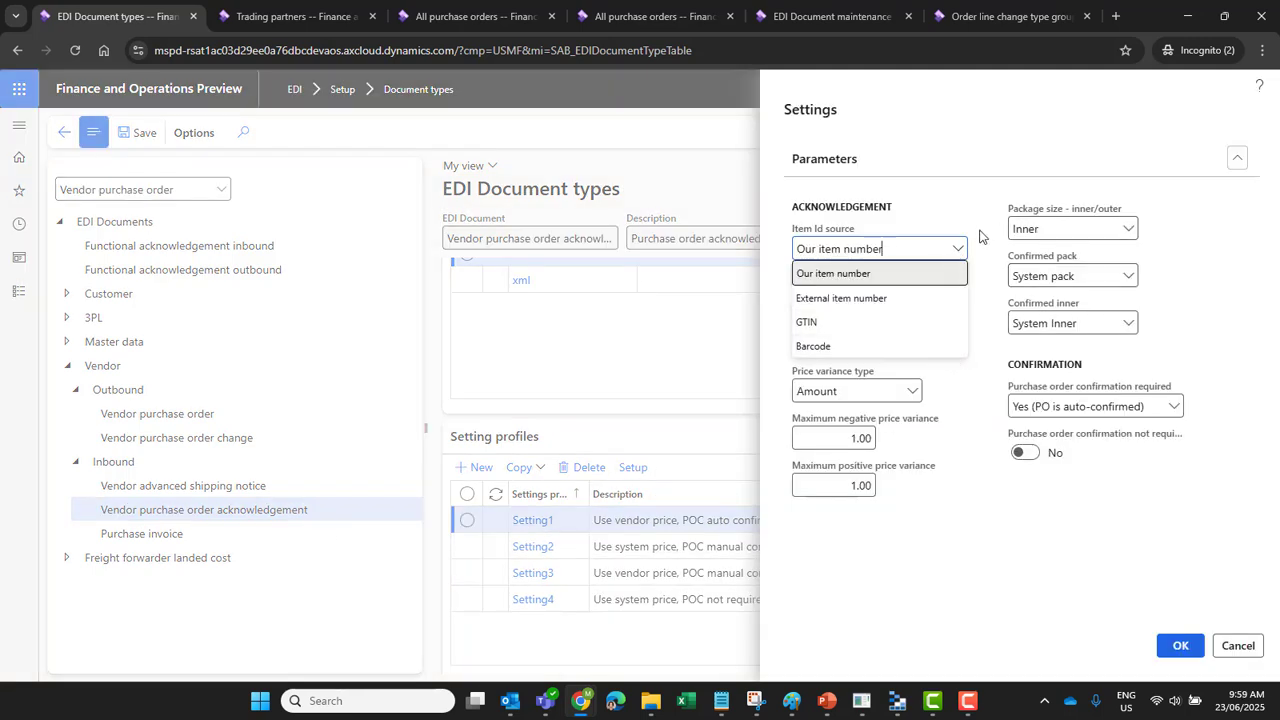
pyautogui.click(980, 236)
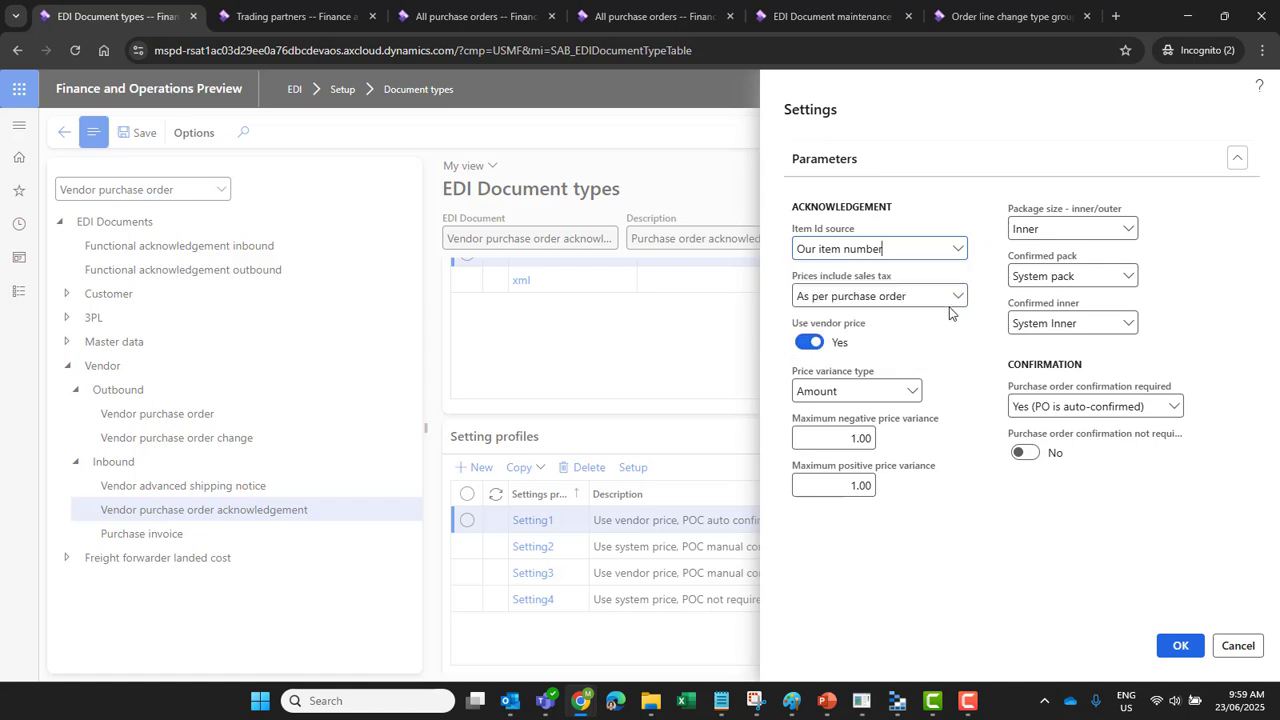
pyautogui.click(912, 393)
pyautogui.click(876, 554)
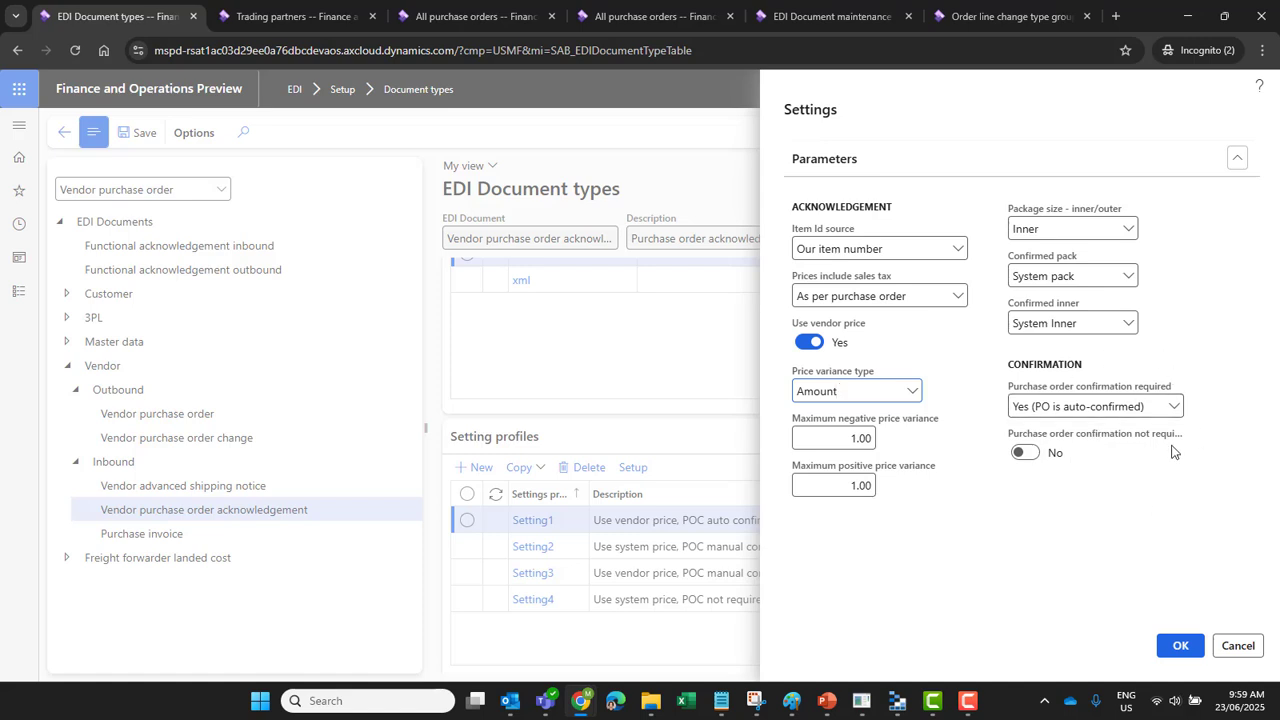
pyautogui.click(1176, 410)
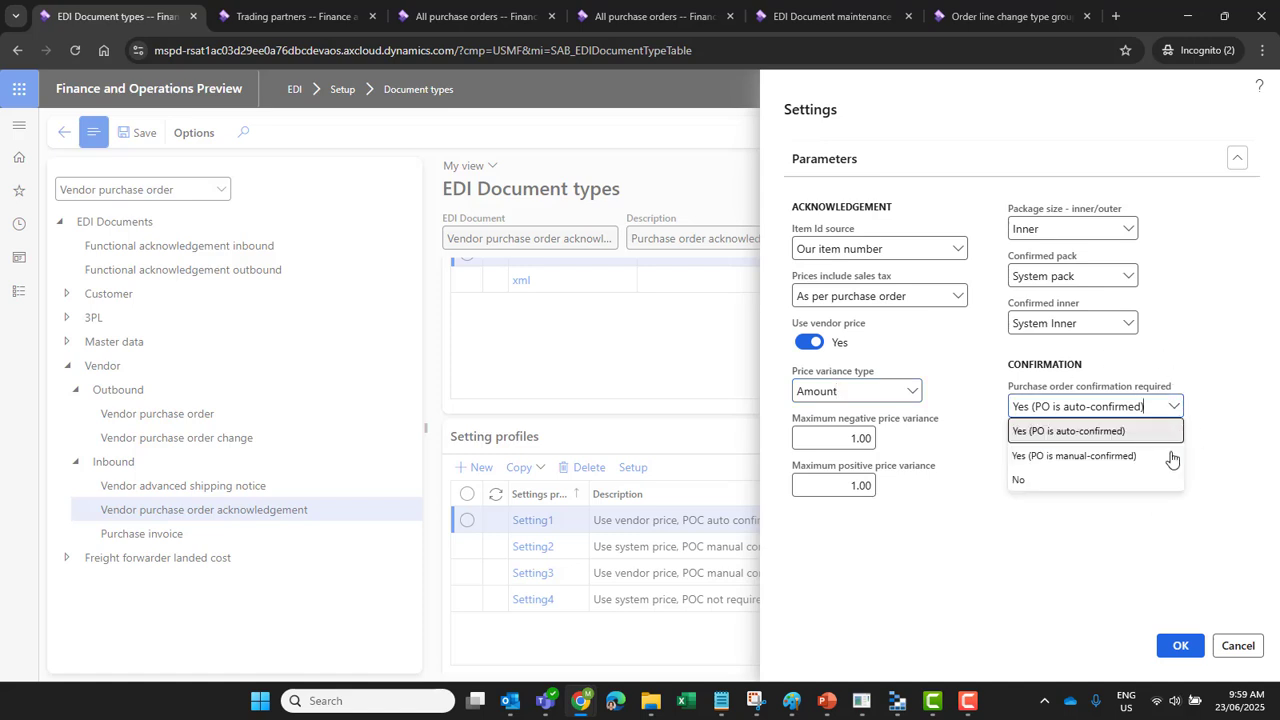
pyautogui.click(1040, 525)
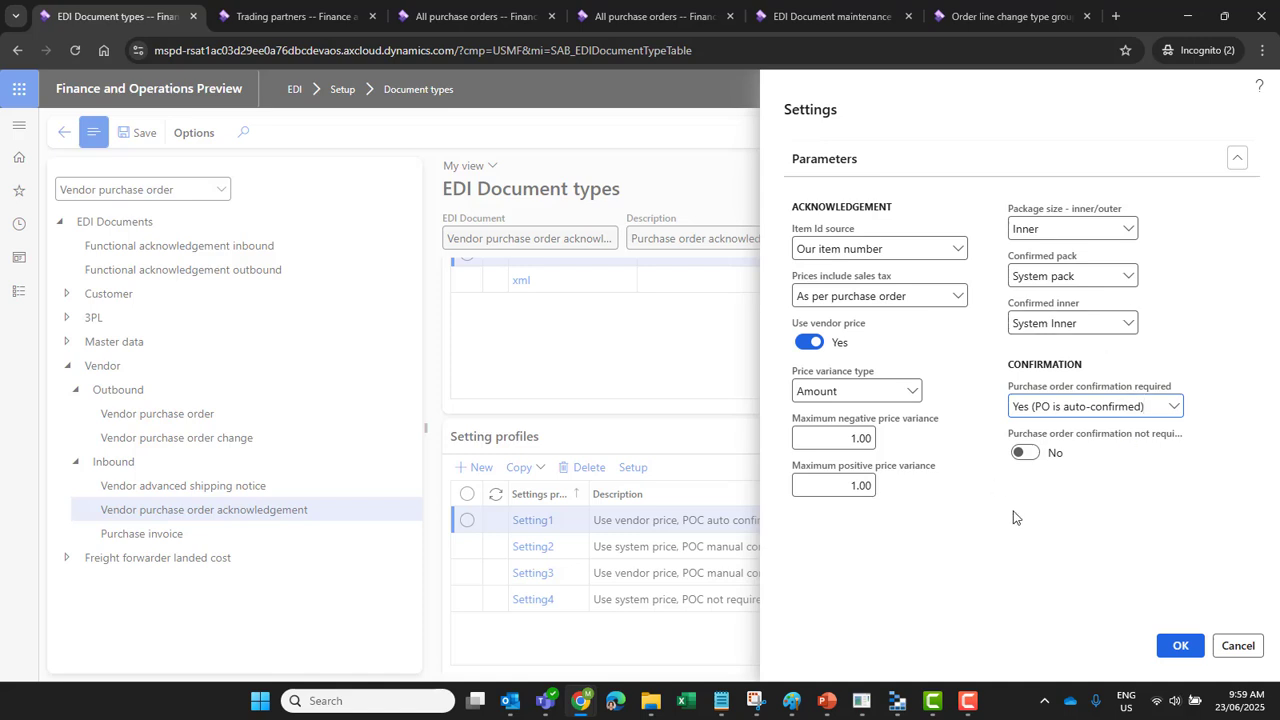
pyautogui.click(1239, 646)
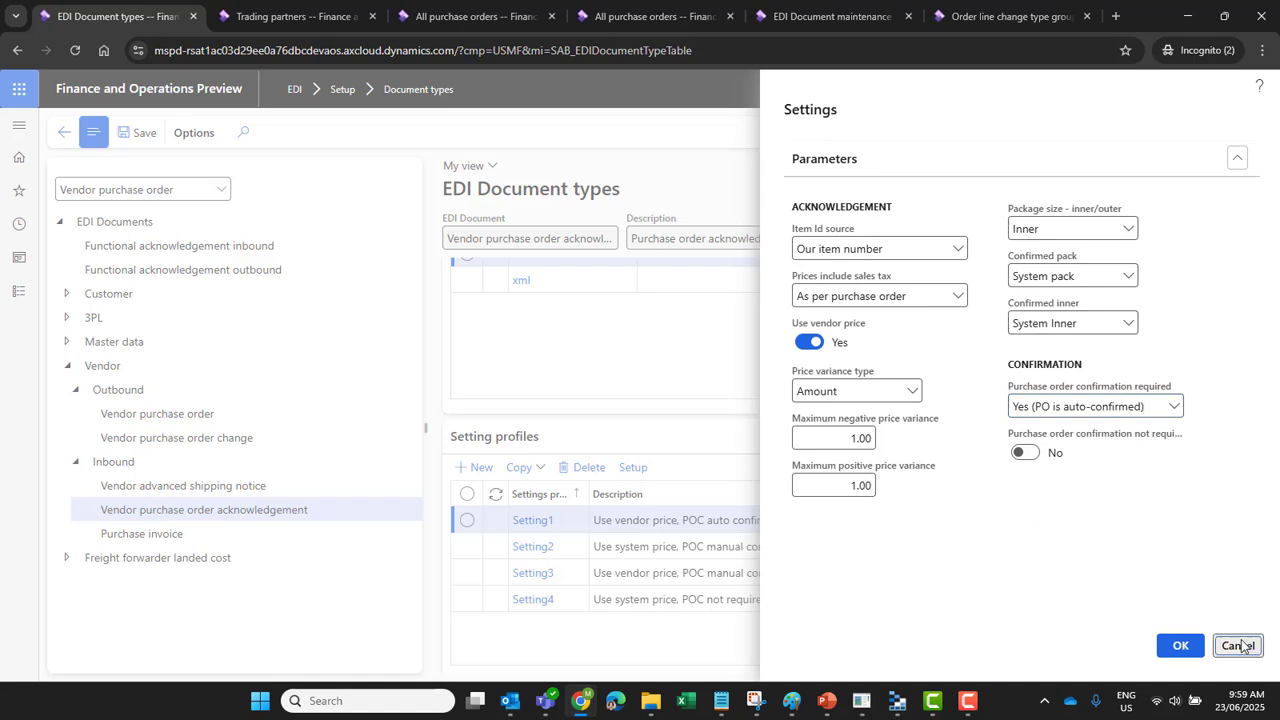
# Step: Open the purchase invoice's Setting1 profile and examine the item ID source and purchase order line matching strategy options
pyautogui.click(178, 533)
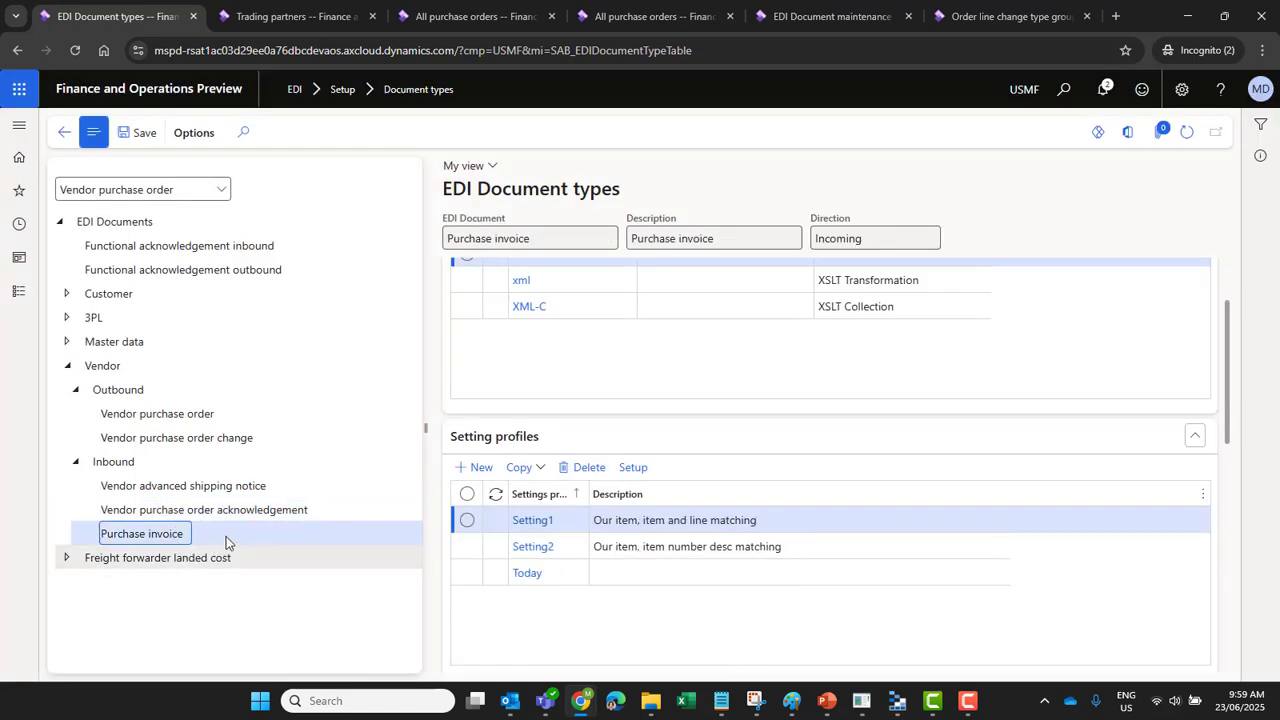
pyautogui.click(631, 469)
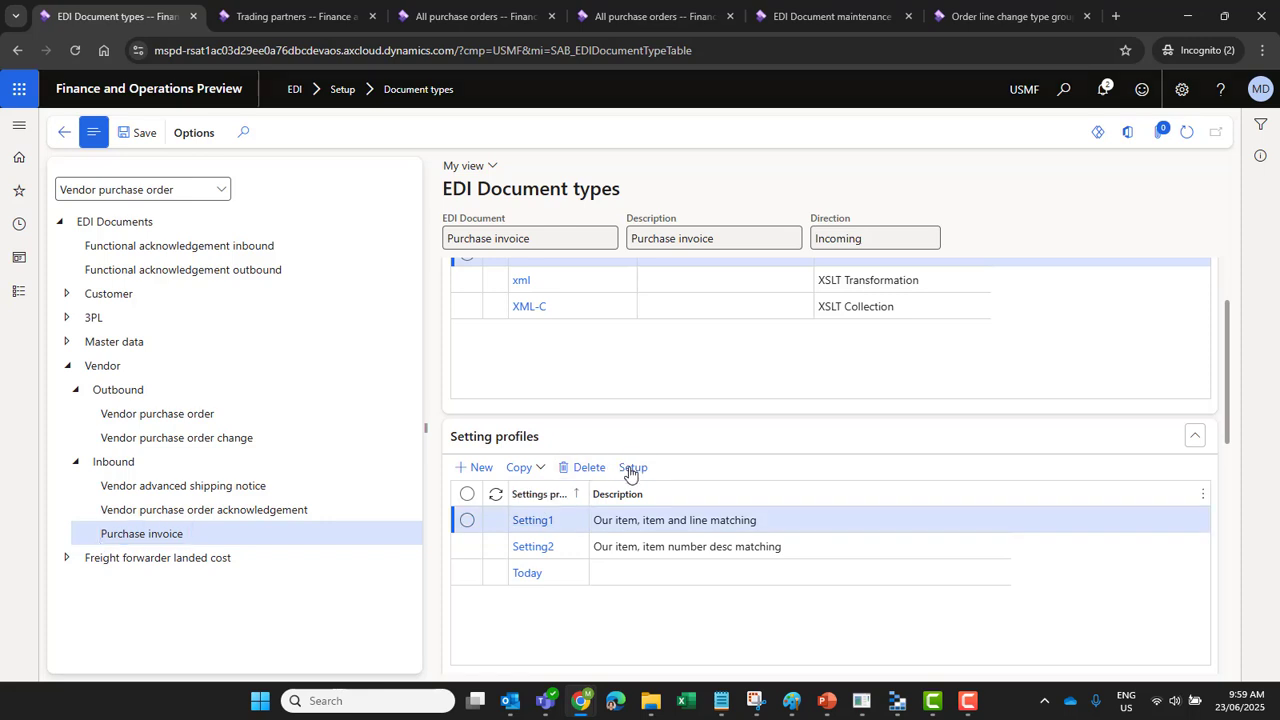
pyautogui.click(955, 249)
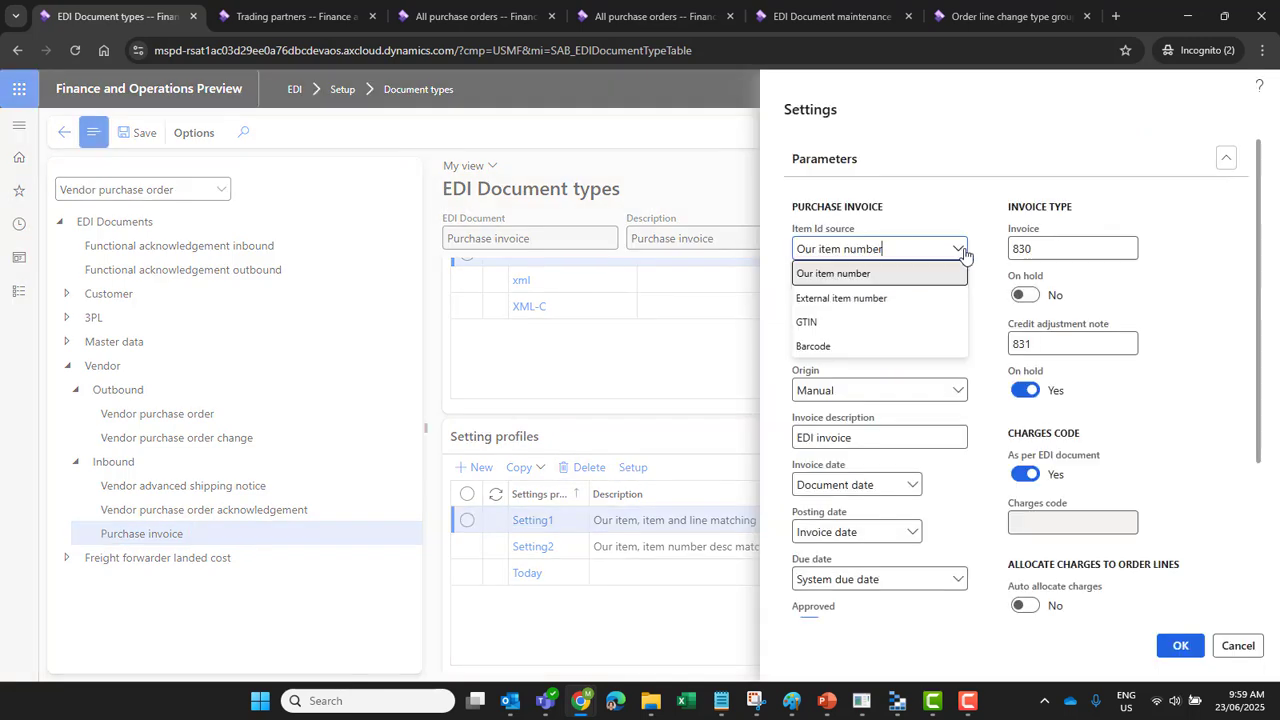
pyautogui.click(985, 261)
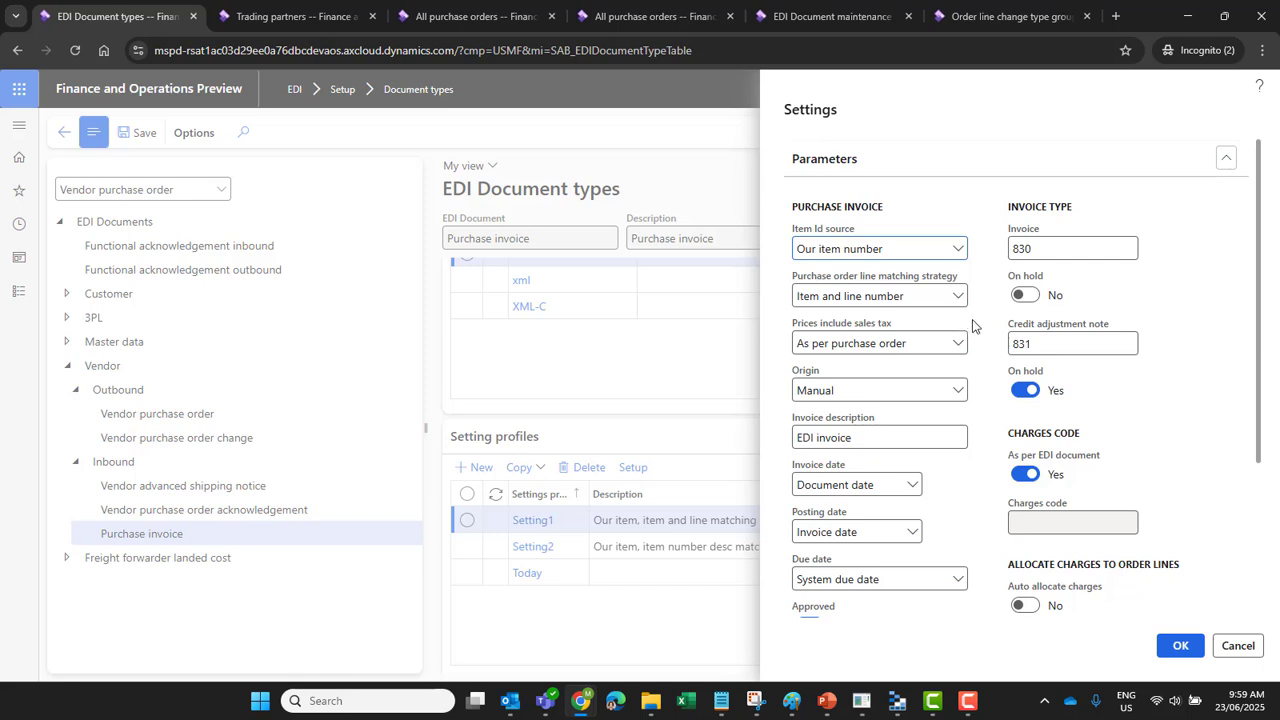
pyautogui.click(960, 296)
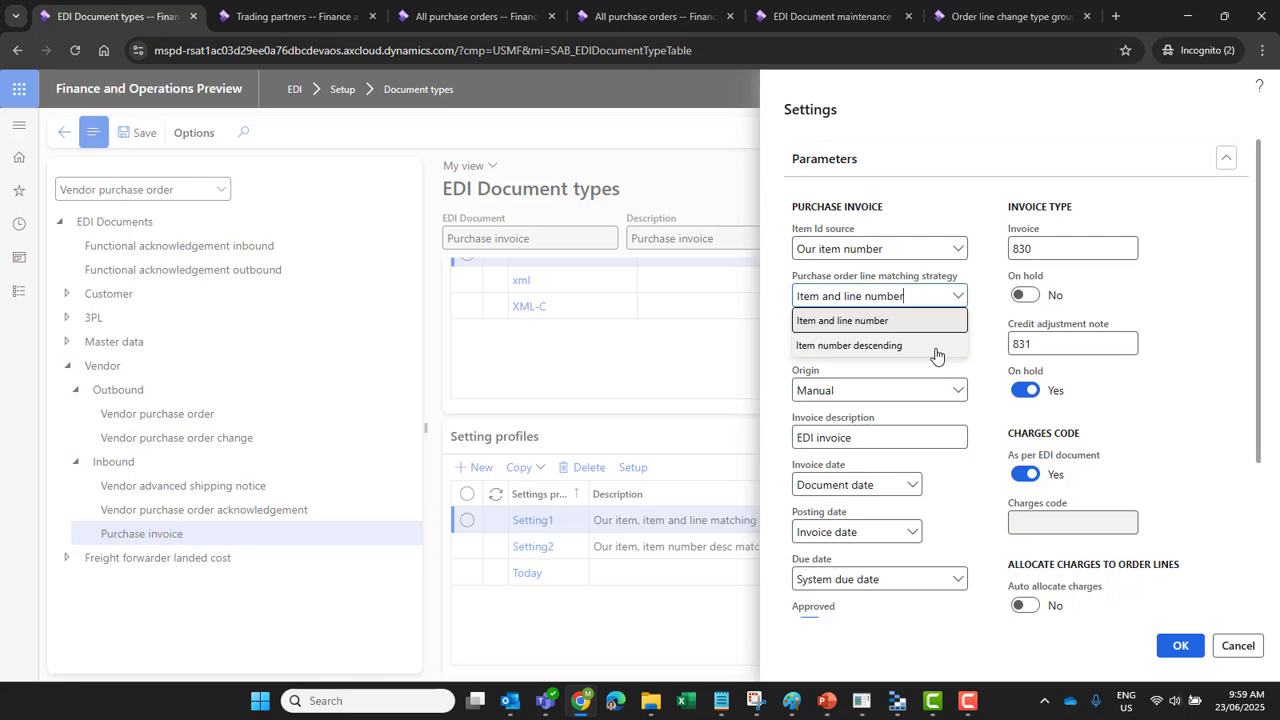
pyautogui.click(987, 346)
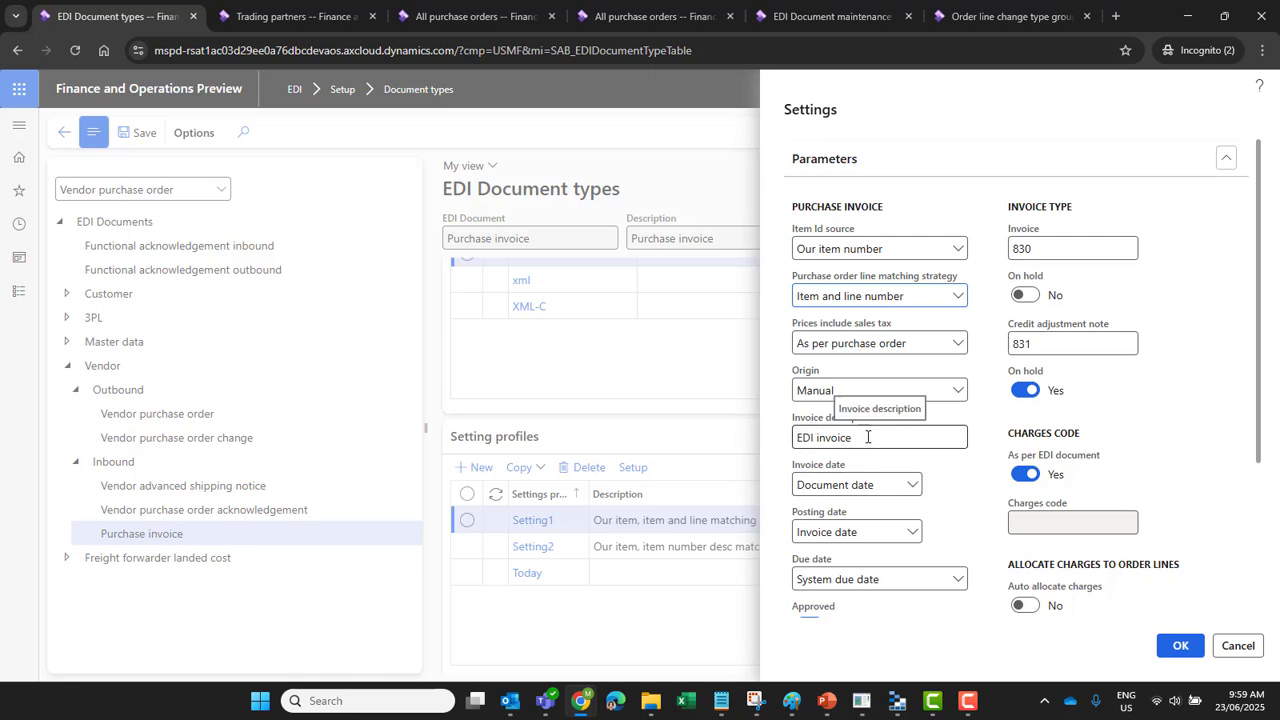
# Step: Examine the purchase invoice profile's invoice date options and its approval, attachment, invoice type and charges settings, and close it without changes
pyautogui.click(912, 486)
pyautogui.click(940, 496)
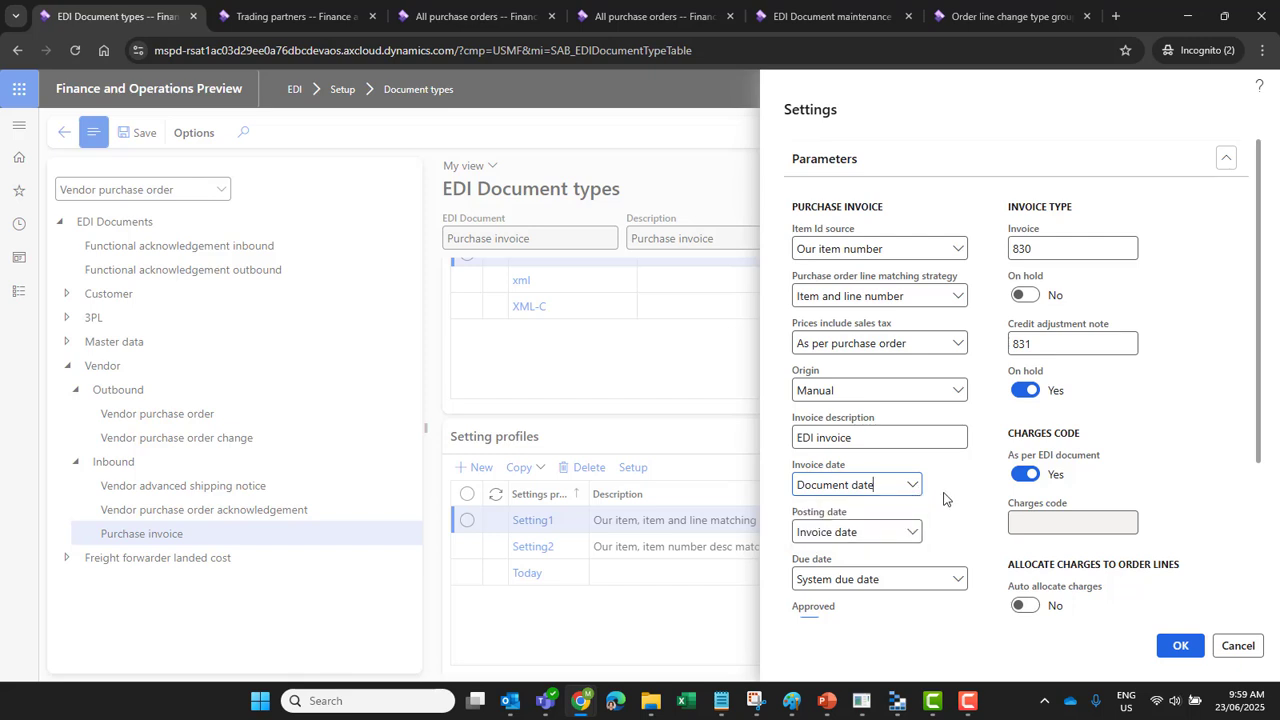
pyautogui.scroll(-3, 900, 430)
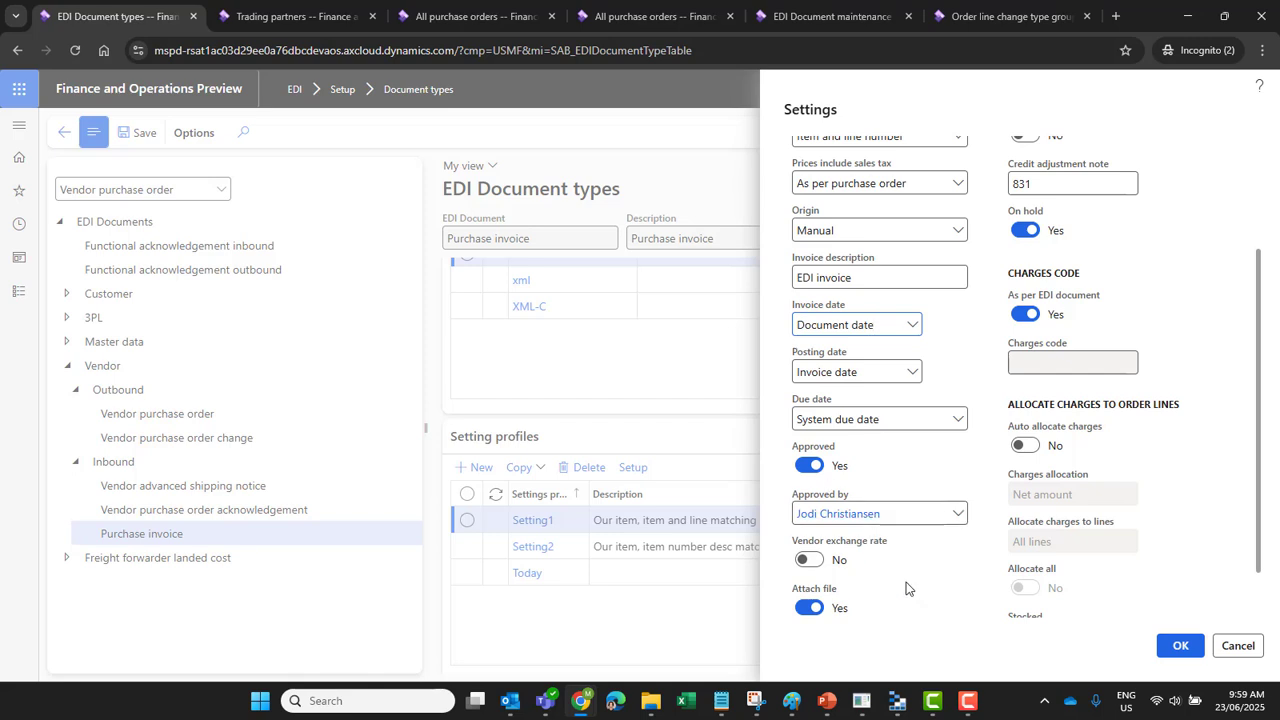
pyautogui.scroll(-1, 906, 589)
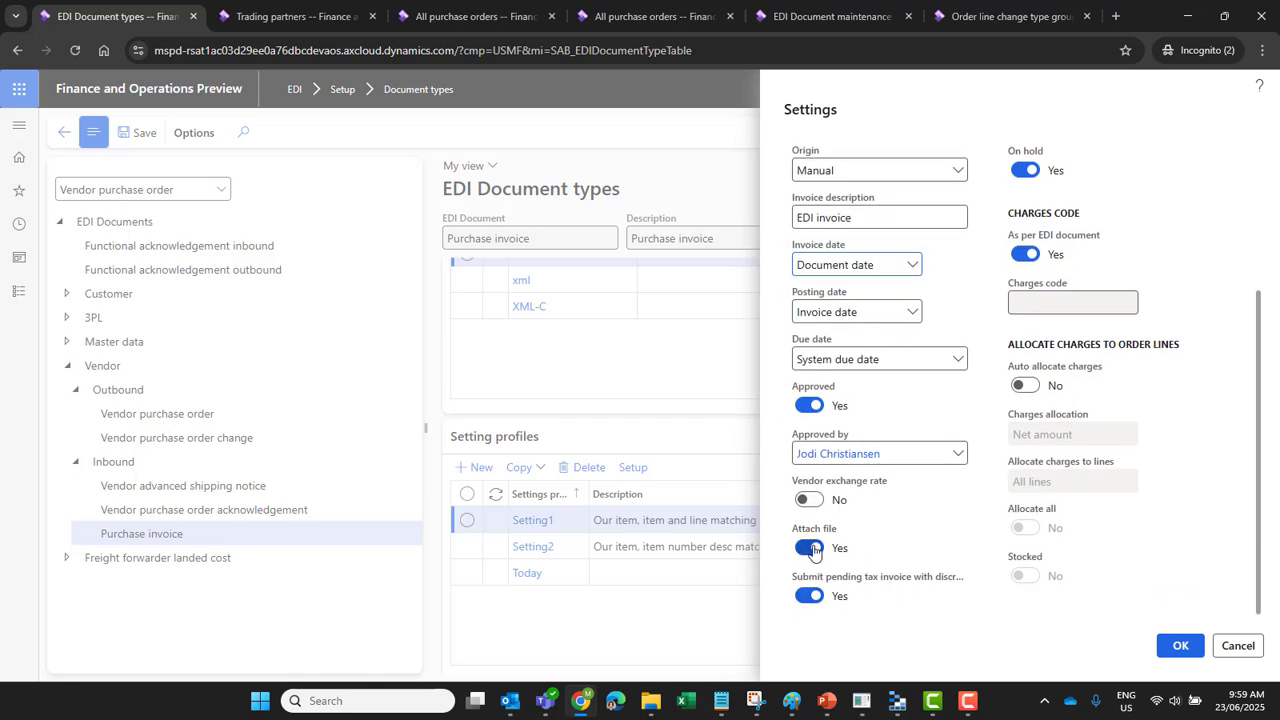
pyautogui.scroll(2, 820, 565)
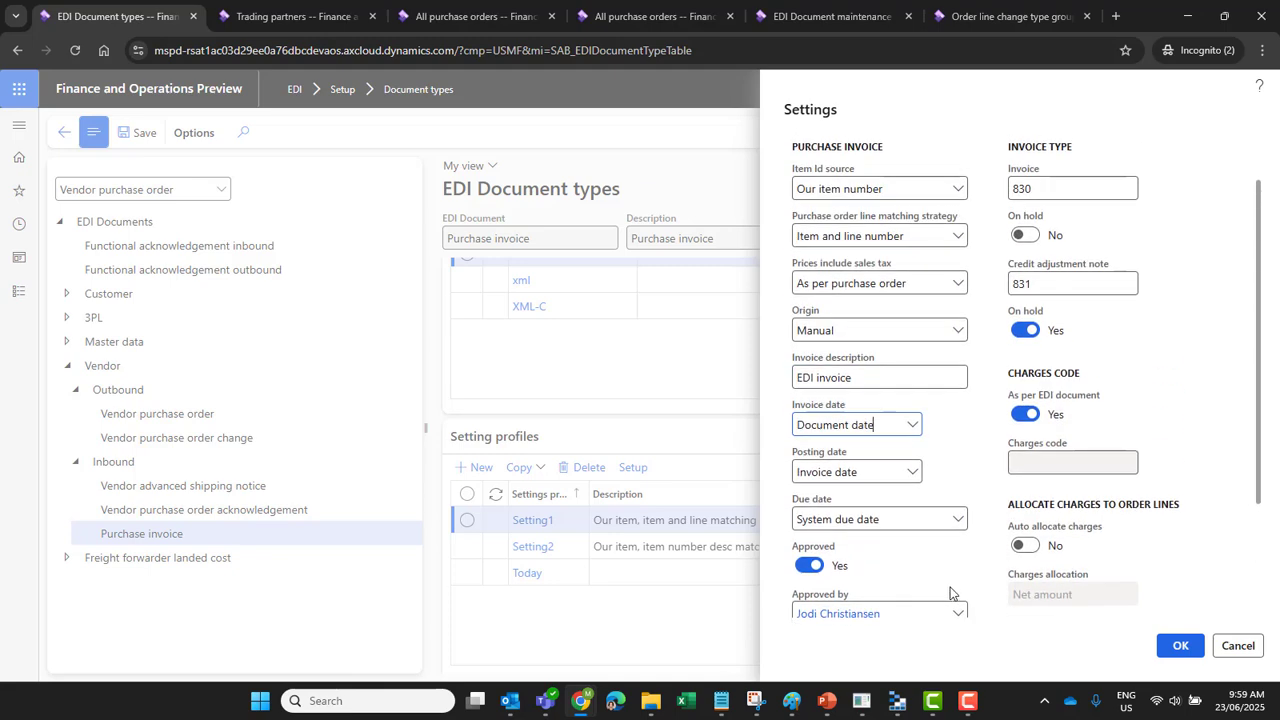
pyautogui.scroll(-2, 834, 591)
pyautogui.scroll(3, 983, 576)
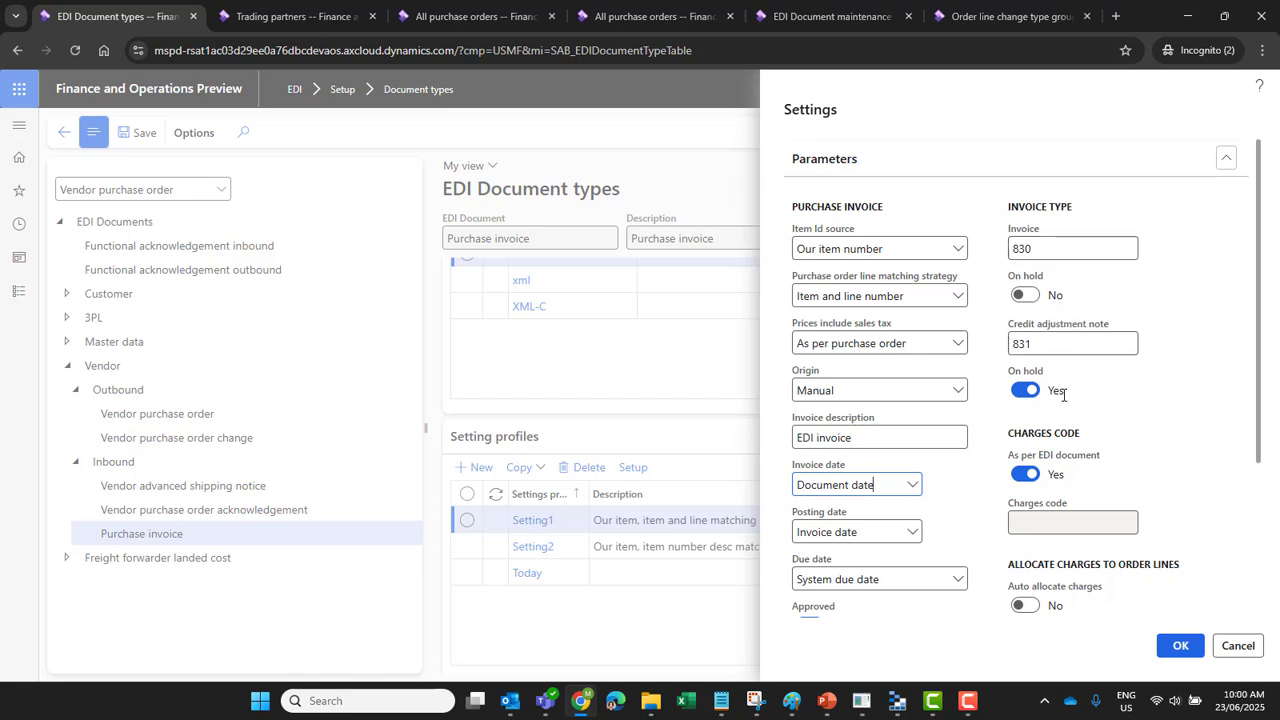
pyautogui.scroll(-3, 1058, 398)
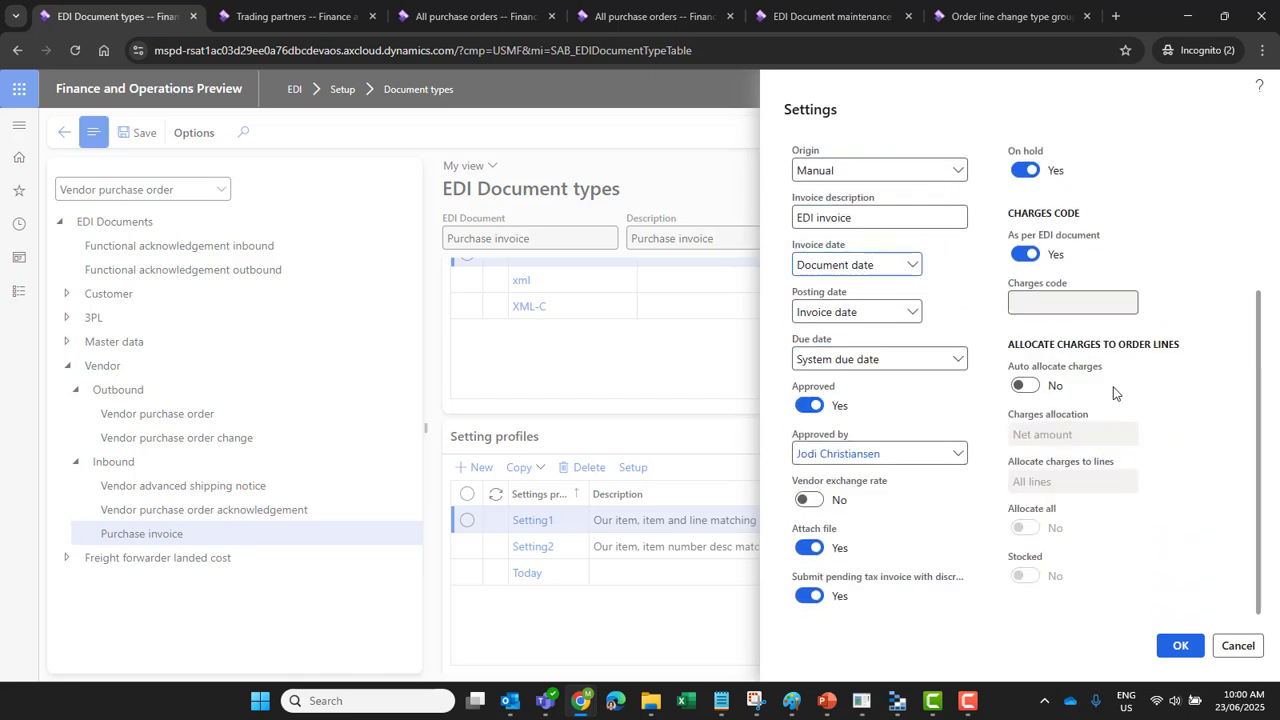
pyautogui.click(1236, 645)
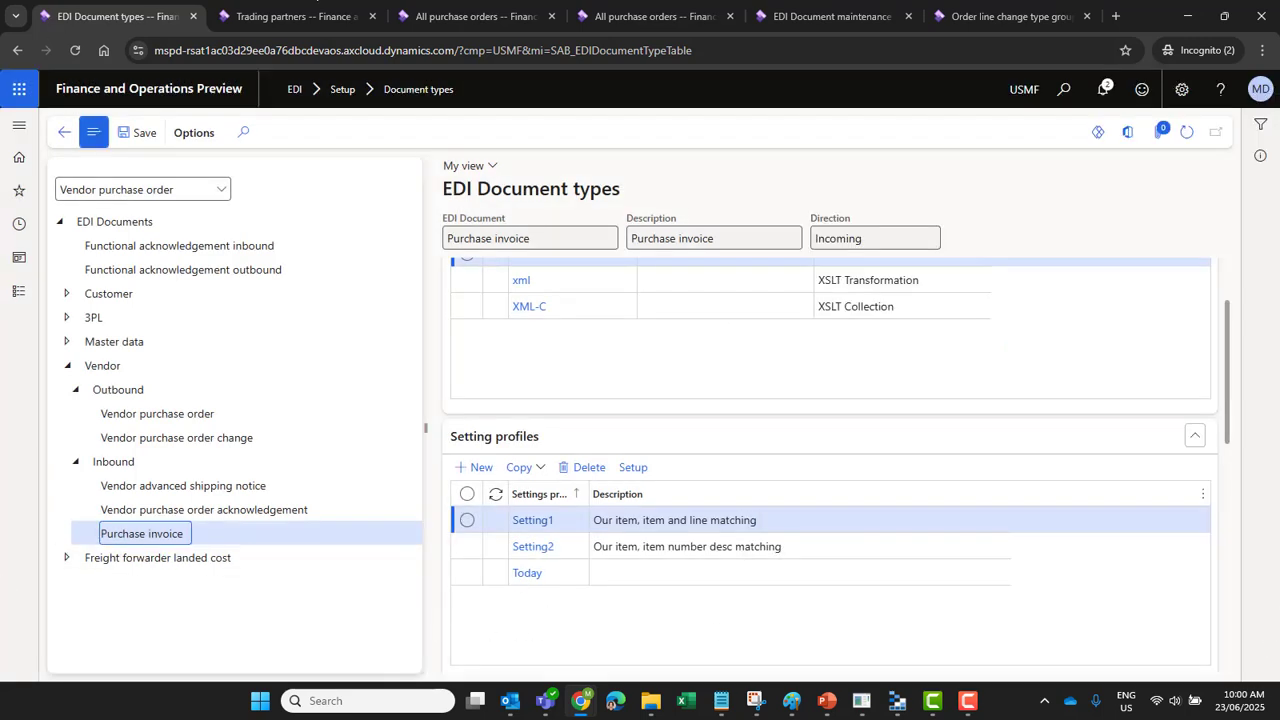
# Step: In the EDI Vendor RSAT trading partner's outgoing documents, view the templates available for the vendor purchase order
pyautogui.click(273, 17)
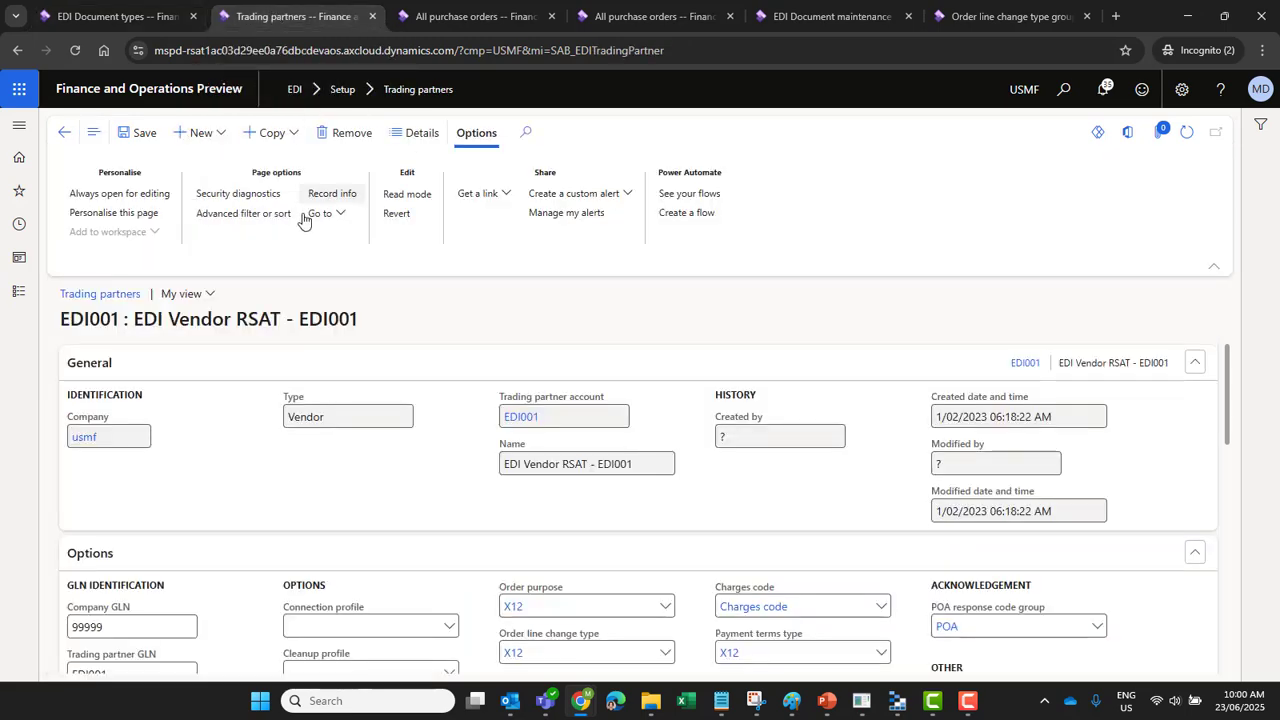
pyautogui.moveTo(1226, 413); pyautogui.dragTo(1237, 557)
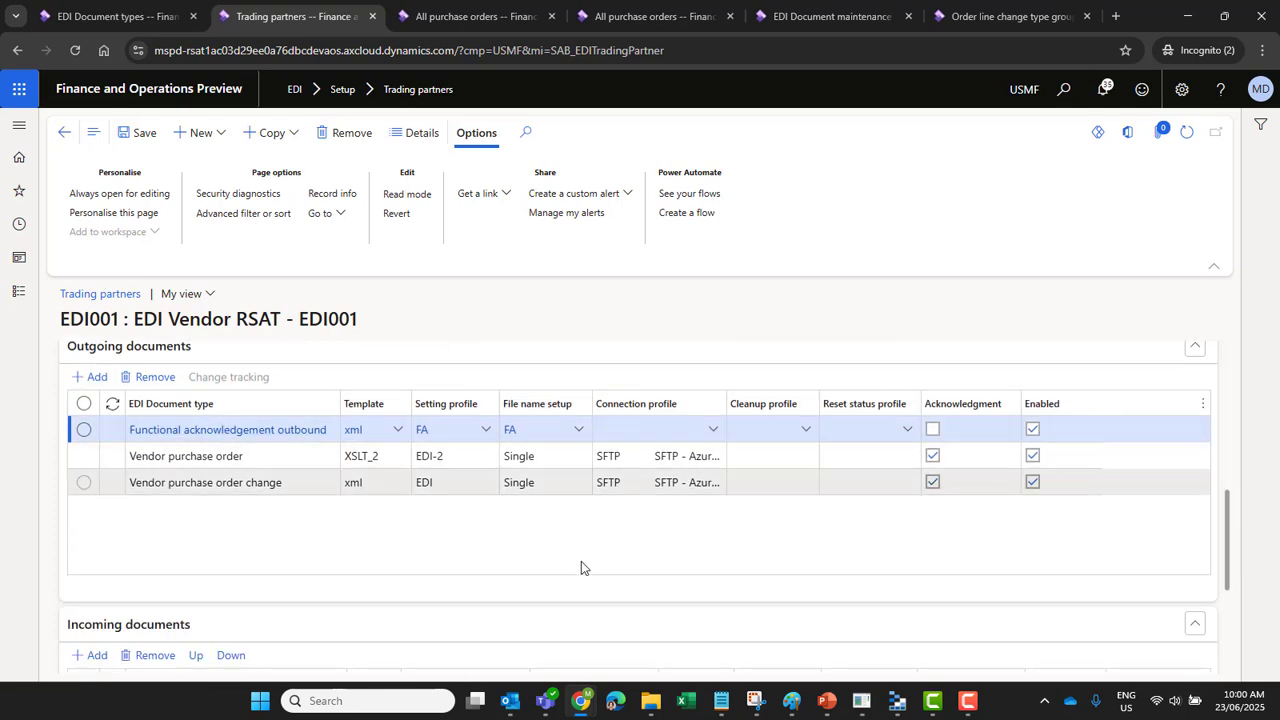
pyautogui.click(392, 459)
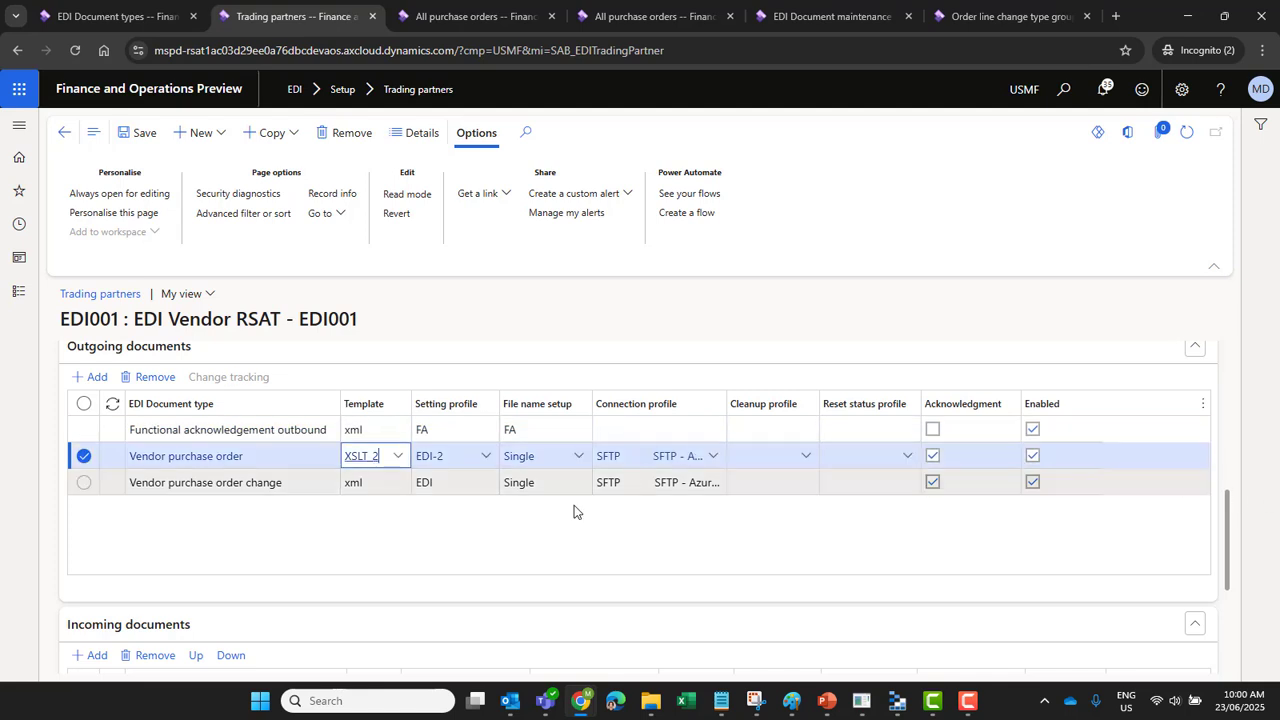
pyautogui.click(399, 459)
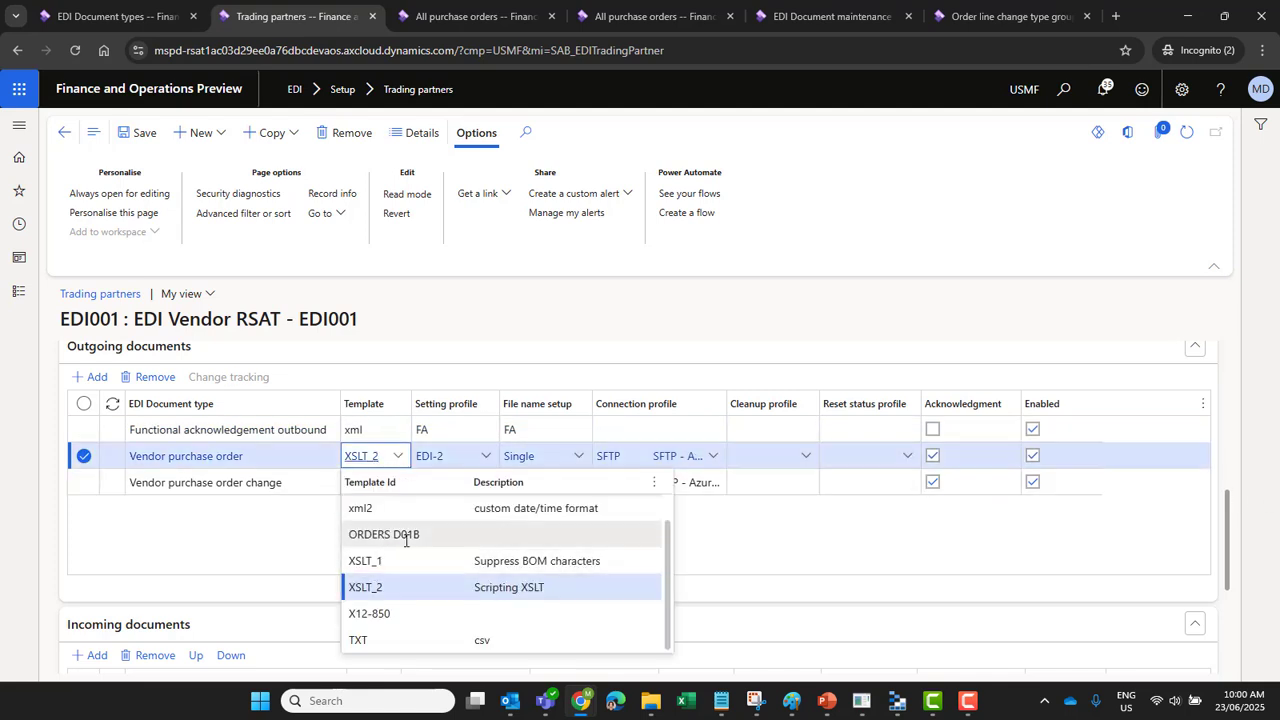
pyautogui.click(775, 549)
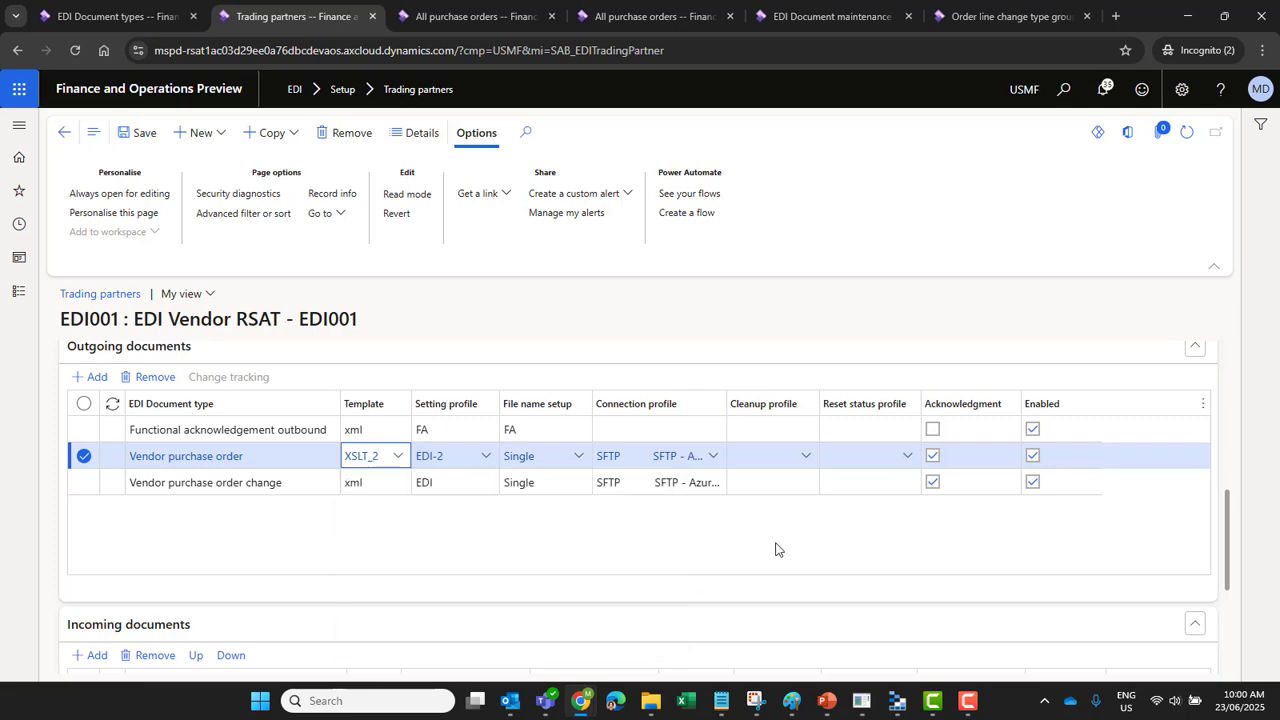
# Step: View the setting profiles available for the trading partner's outgoing vendor purchase order, keeping the current selection
pyautogui.click(488, 458)
pyautogui.click(488, 458)
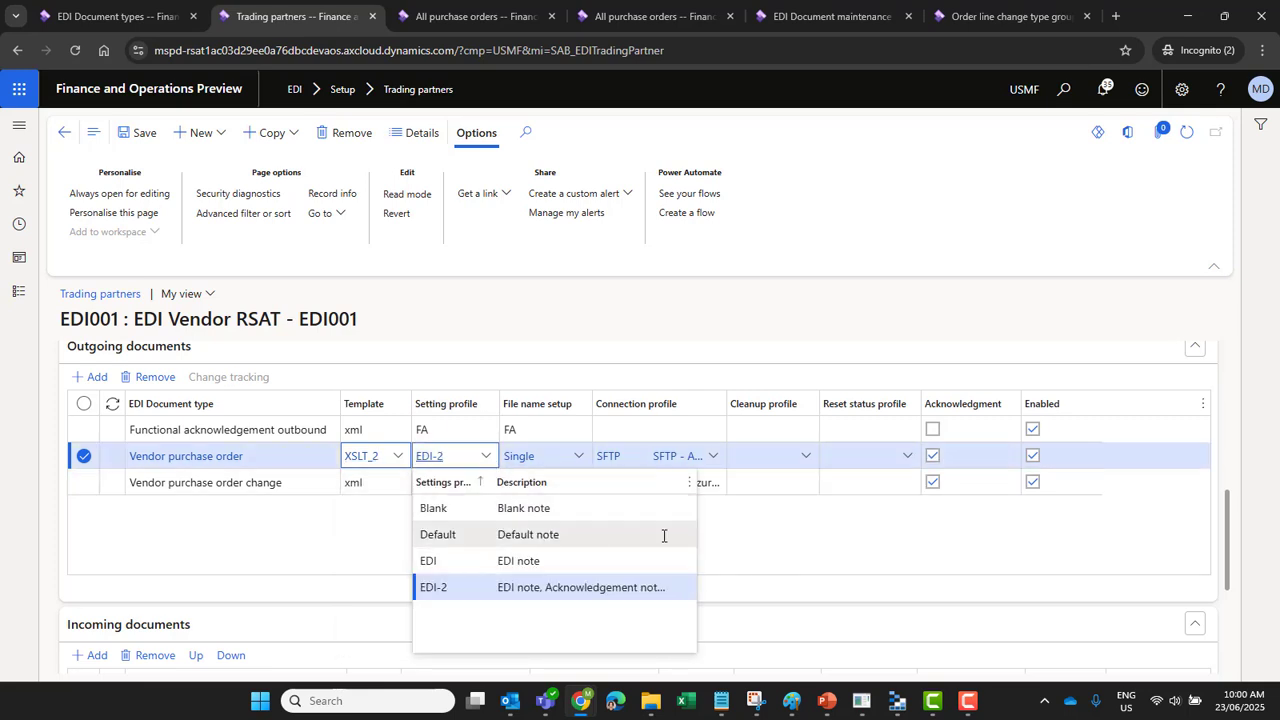
pyautogui.click(782, 544)
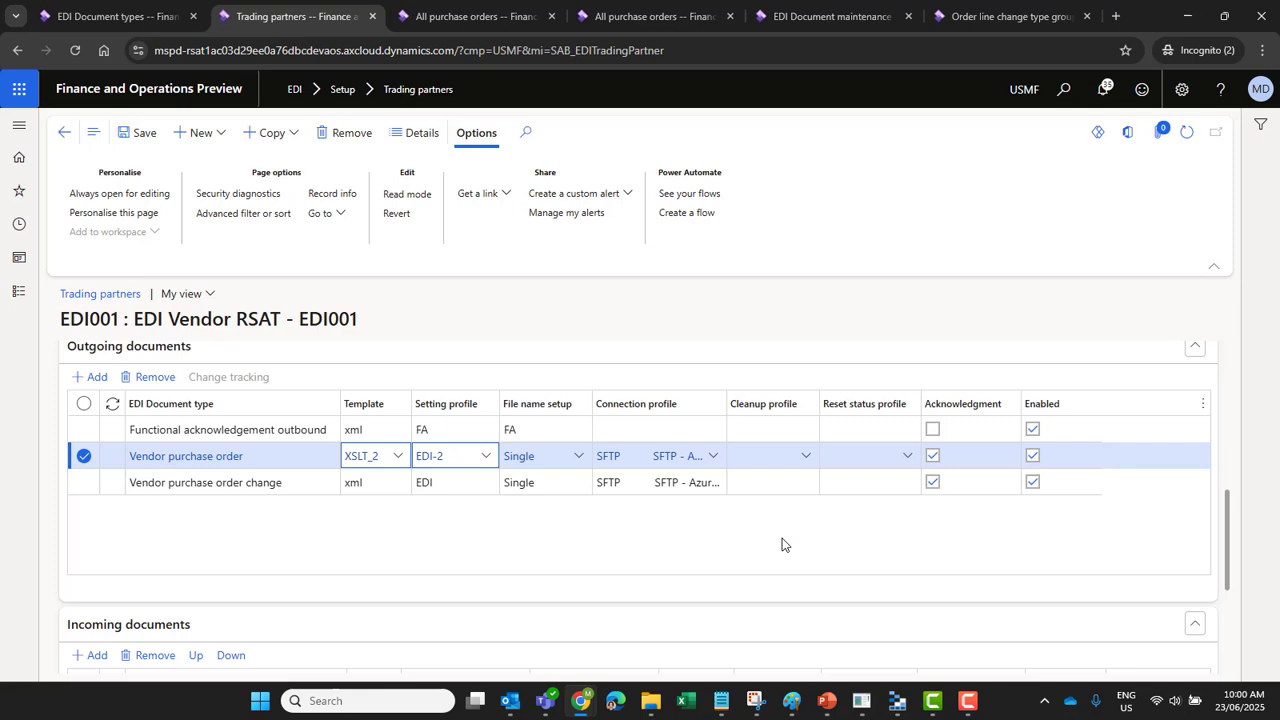
# Step: View the file name setups available for the outgoing vendor purchase order, and review the trading partner's incoming document profiles
pyautogui.click(583, 467)
pyautogui.click(579, 457)
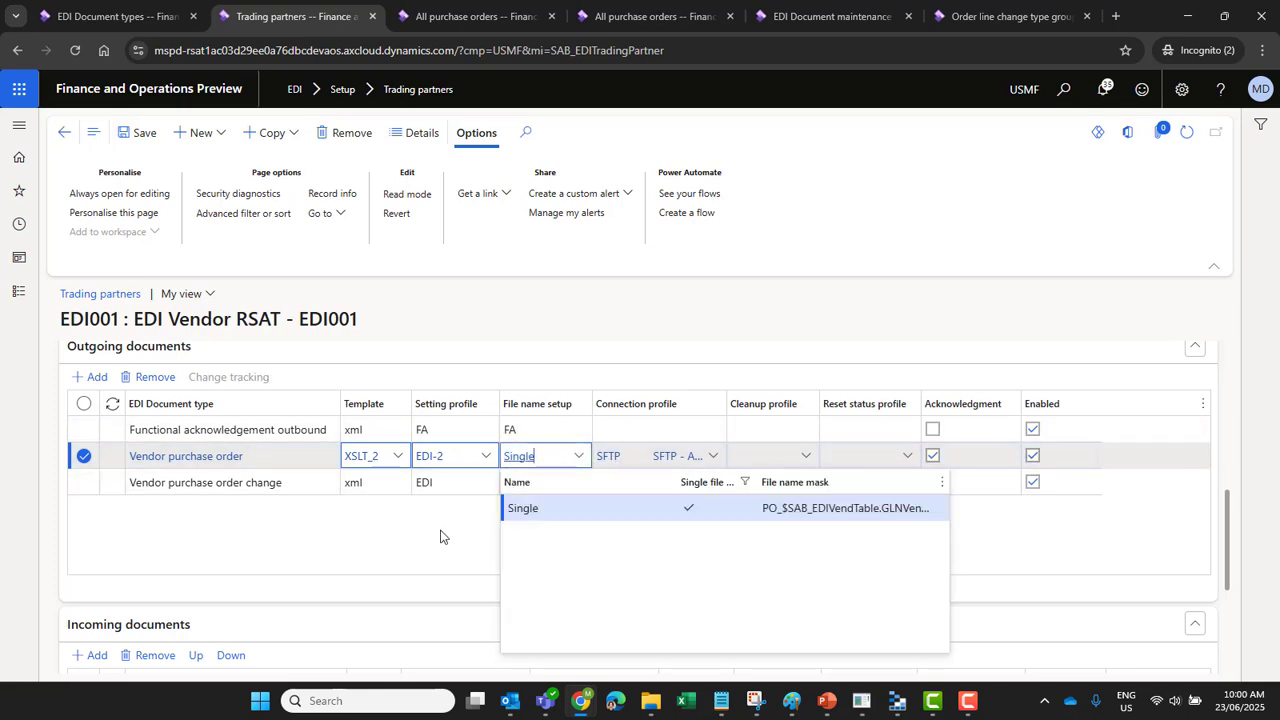
pyautogui.click(497, 537)
pyautogui.moveTo(1233, 555); pyautogui.dragTo(1240, 654)
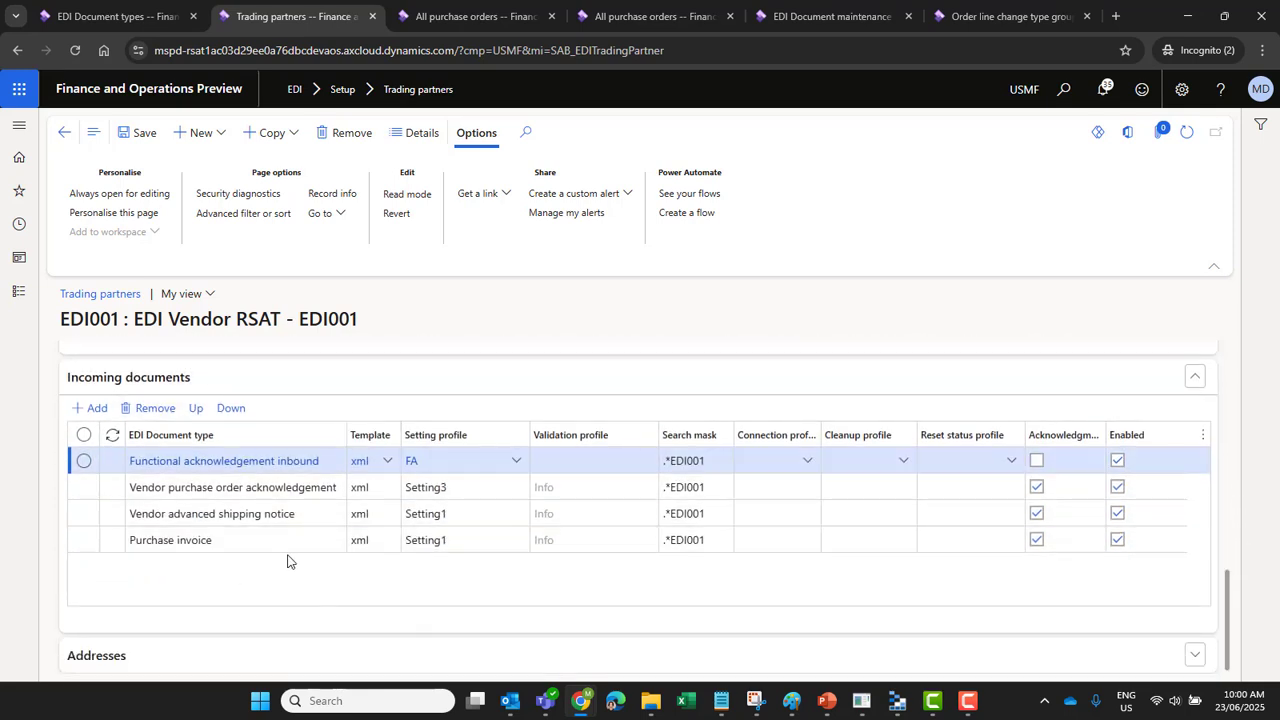
# Step: Generate the confirmation for the open EDI Vendor RSAT purchase order with Send to EDI selected, and review the sending message details
pyautogui.click(448, 17)
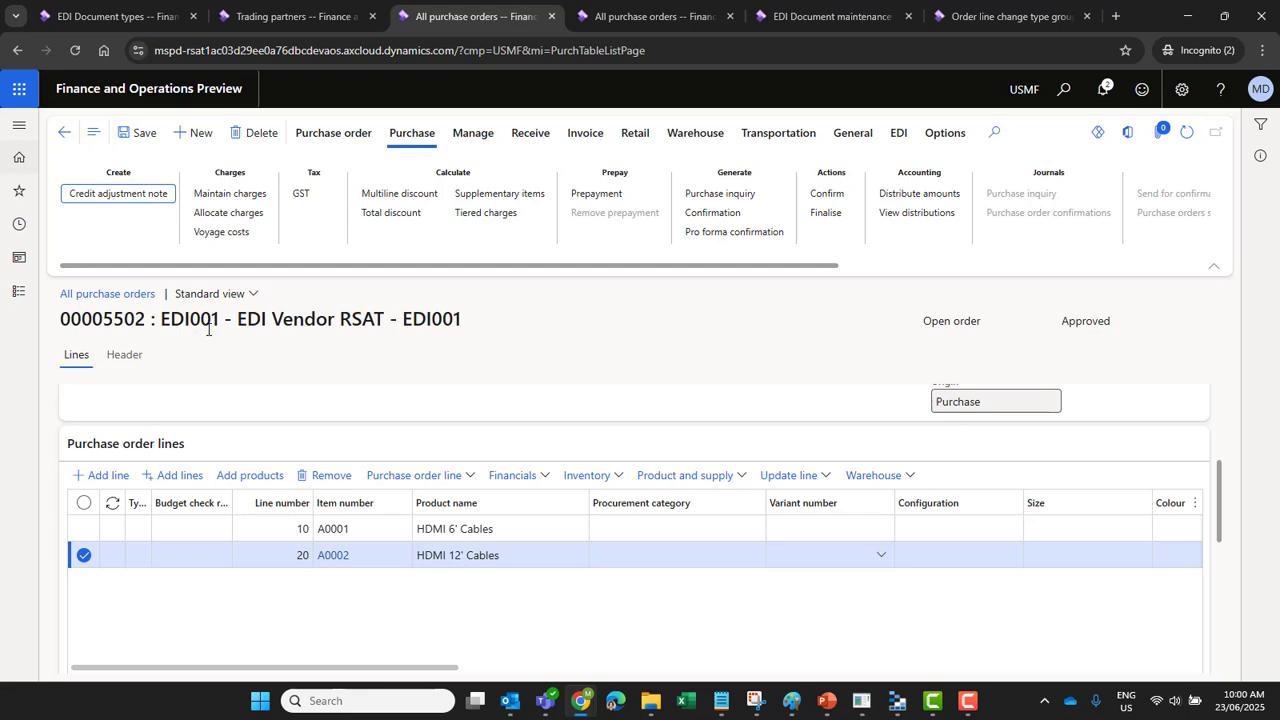
pyautogui.click(712, 214)
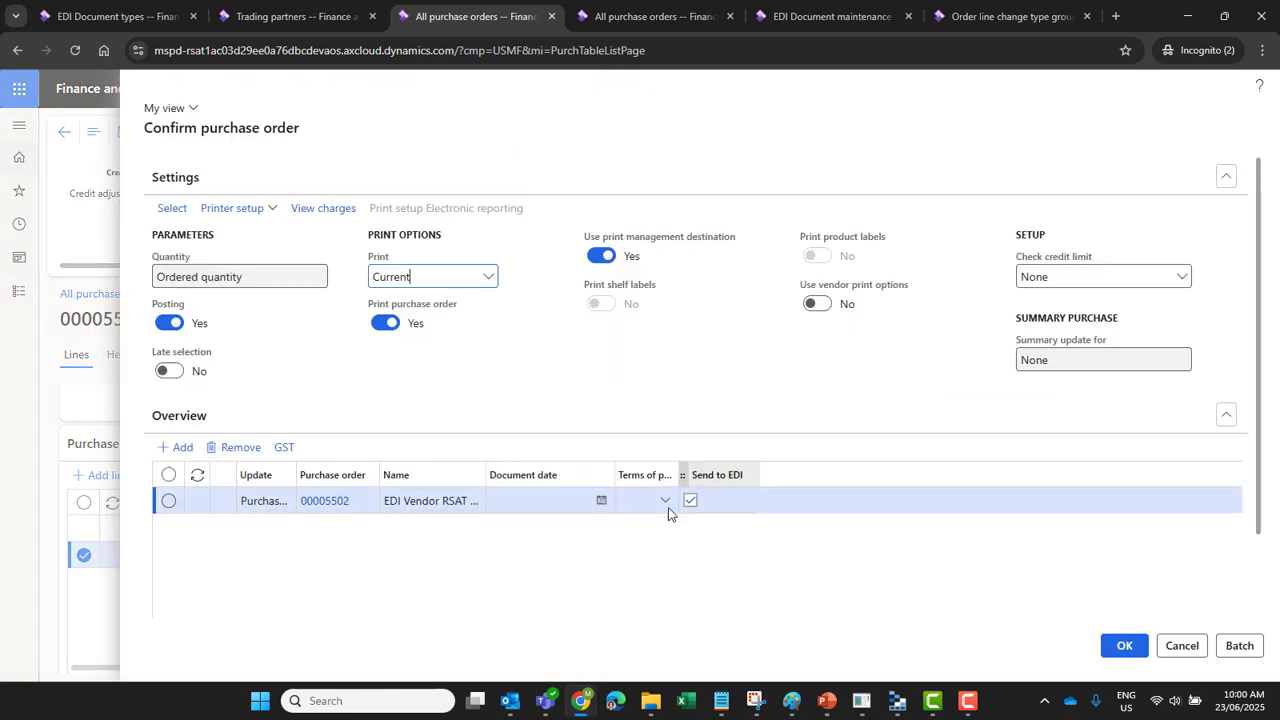
pyautogui.click(1124, 646)
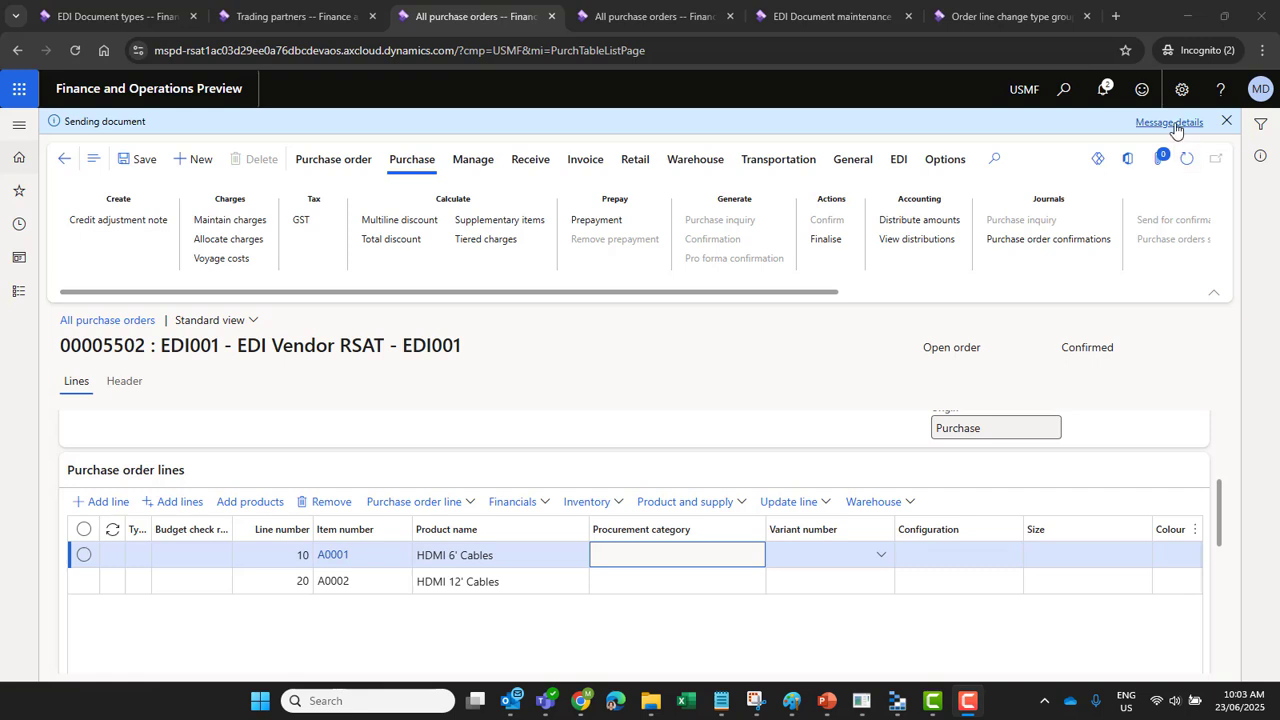
pyautogui.click(1170, 122)
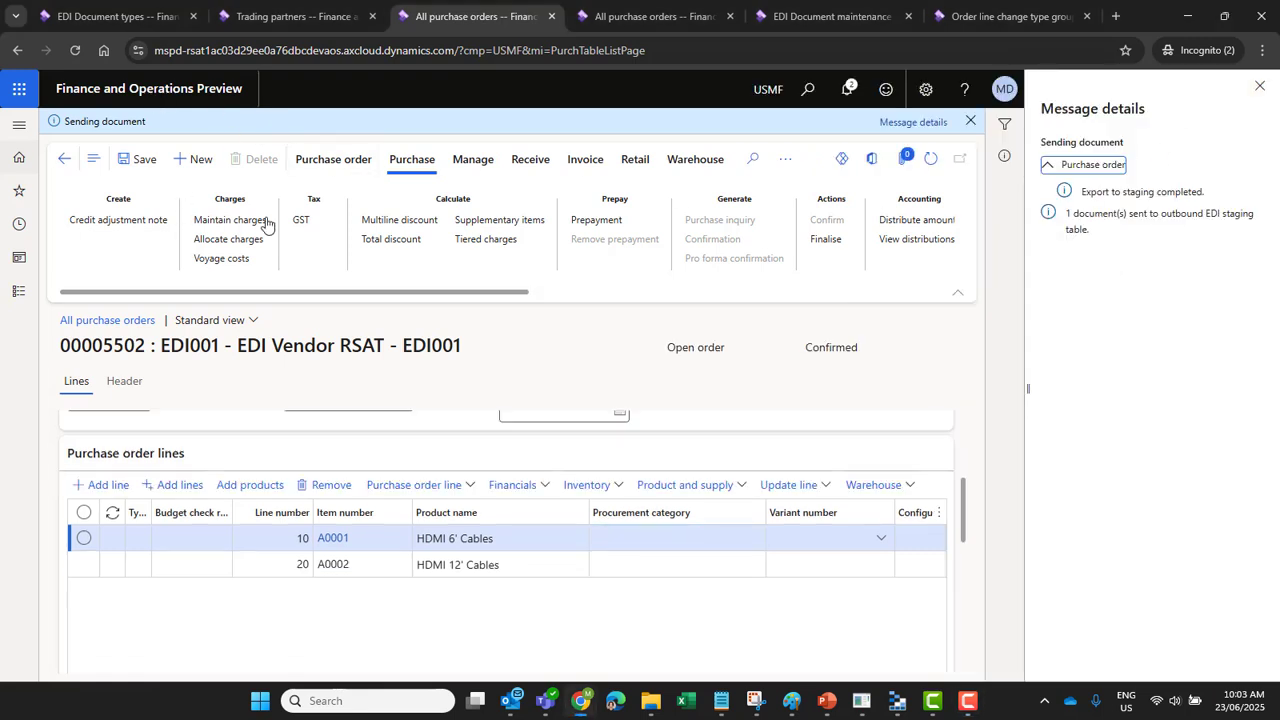
pyautogui.click(1259, 86)
pyautogui.click(1228, 121)
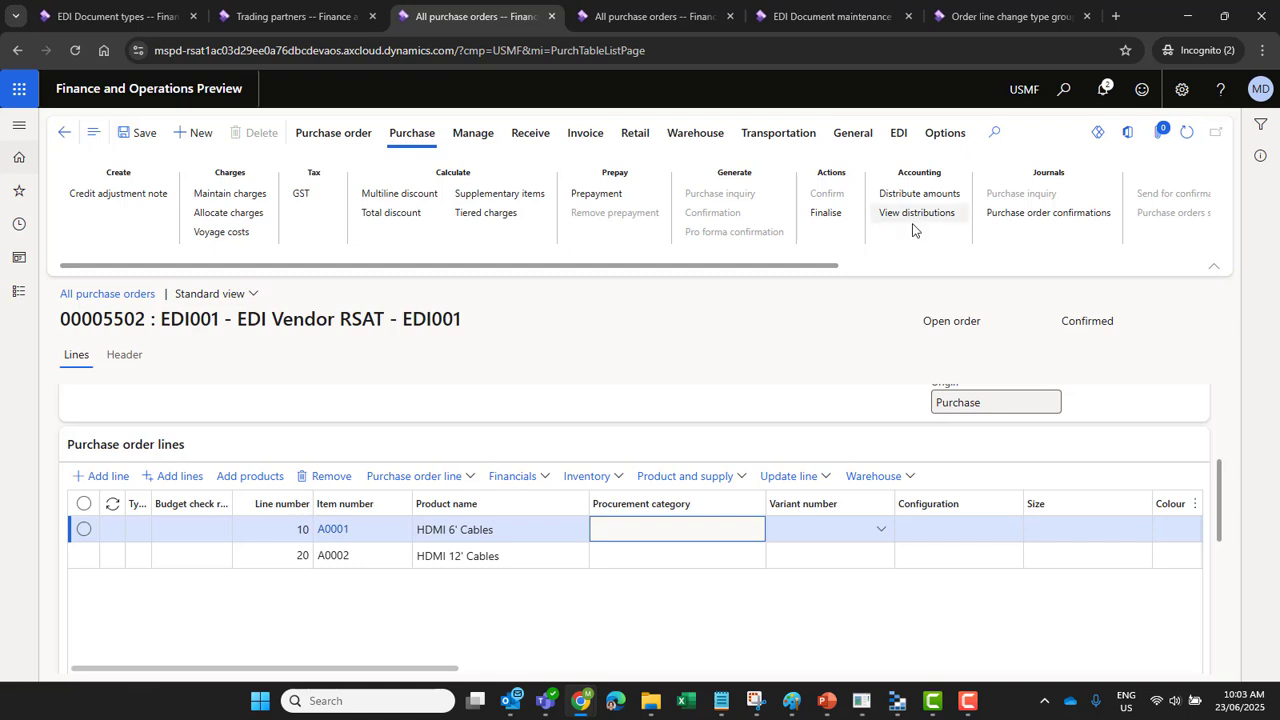
# Step: View the EDI document history of the confirmed purchase order and close it
pyautogui.click(899, 134)
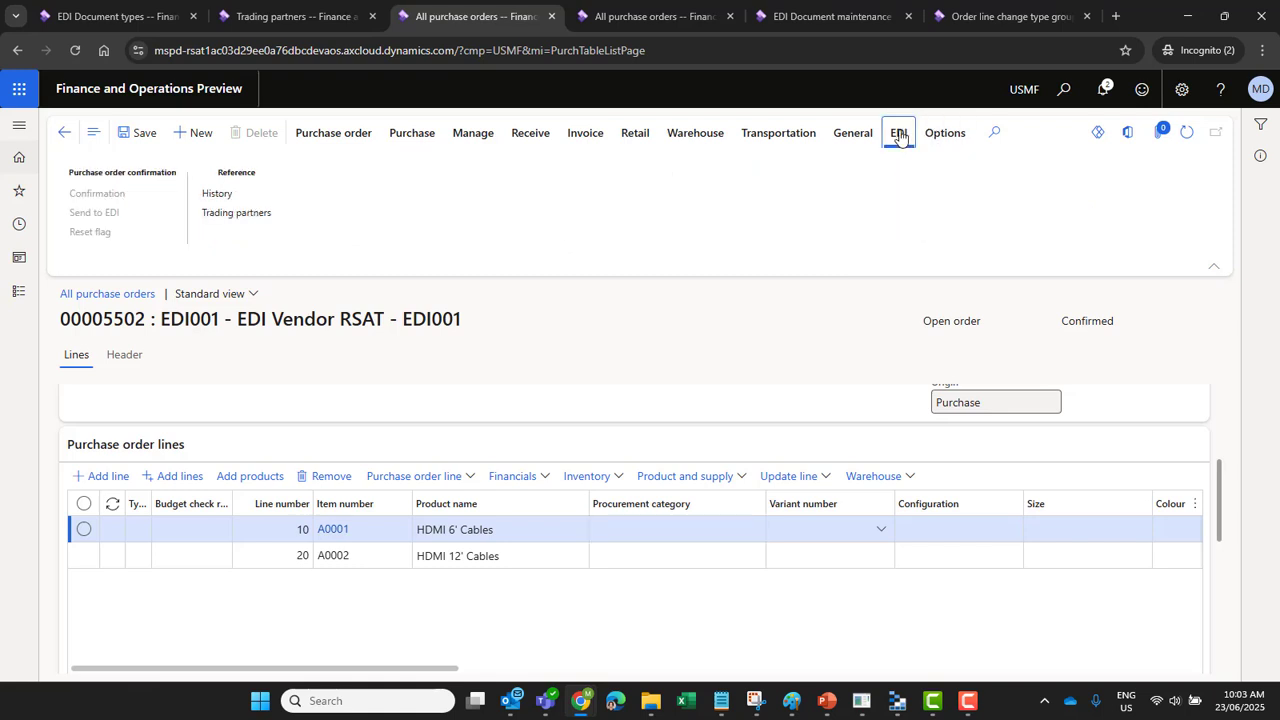
pyautogui.click(236, 193)
pyautogui.click(1240, 645)
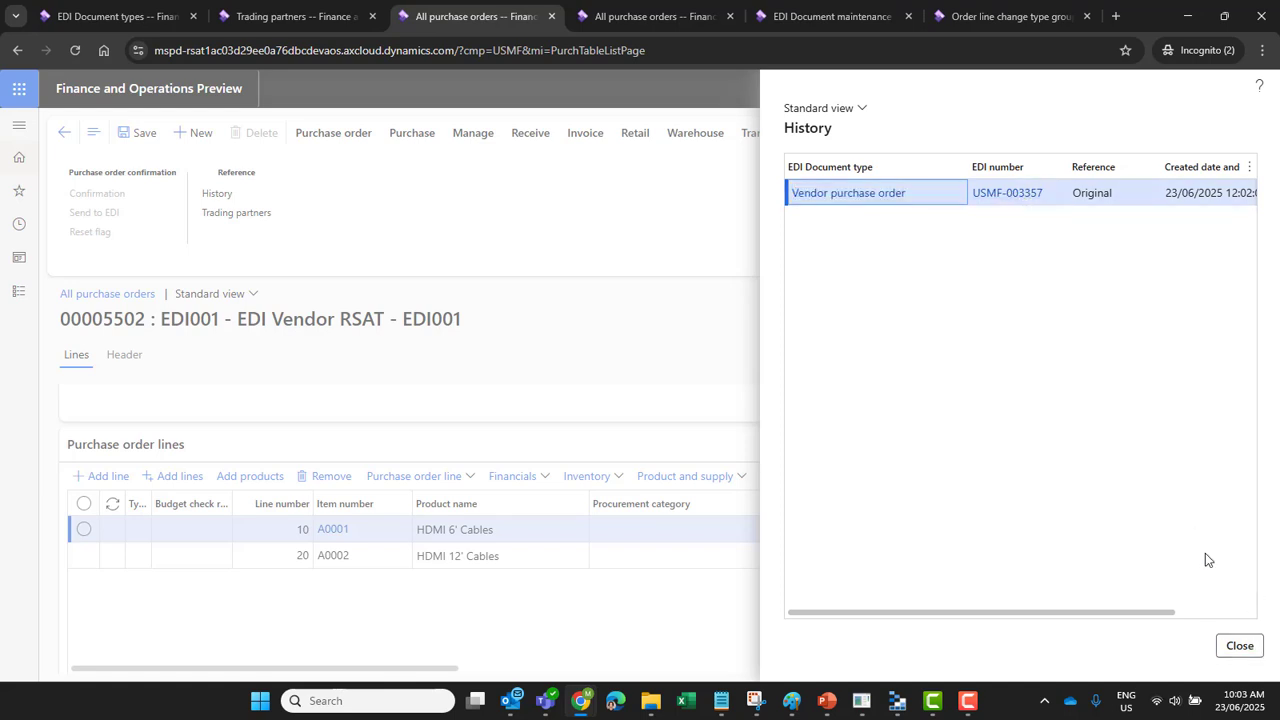
# Step: Add a third purchase order line for item M0061 below the HDMI 12' Cables line
pyautogui.click(527, 558)
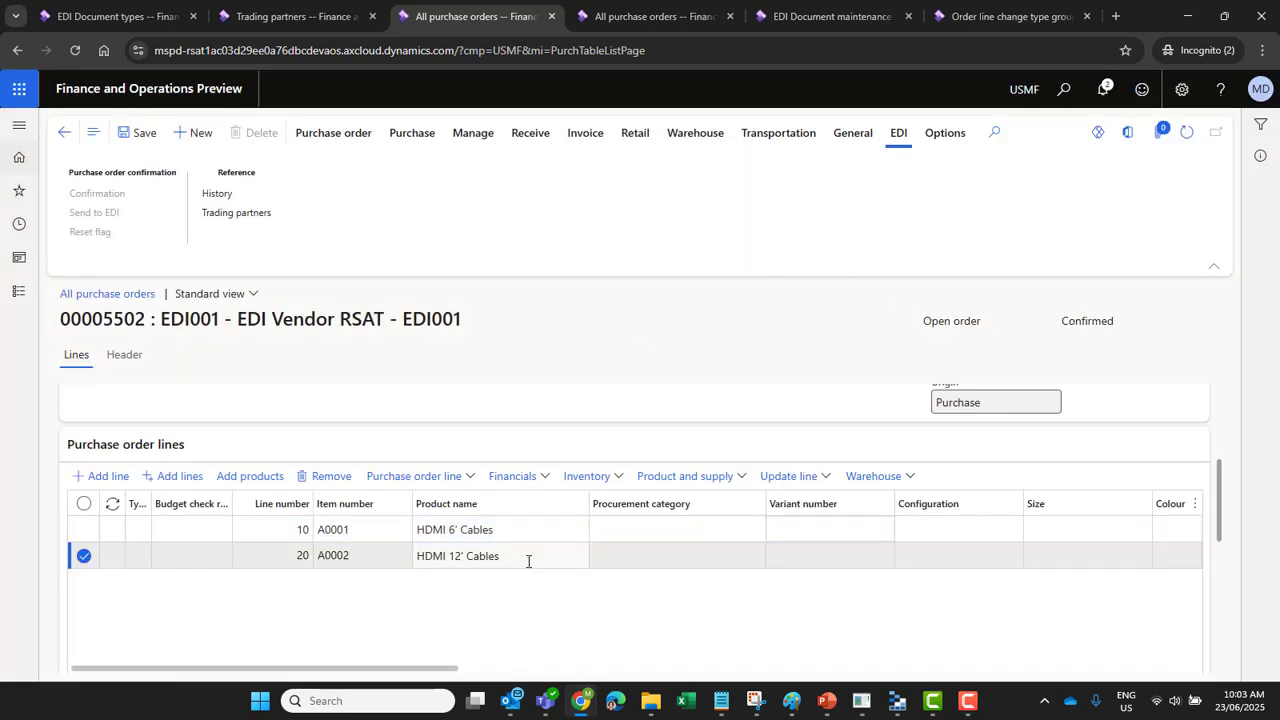
pyautogui.hotkey('alt', 'n')
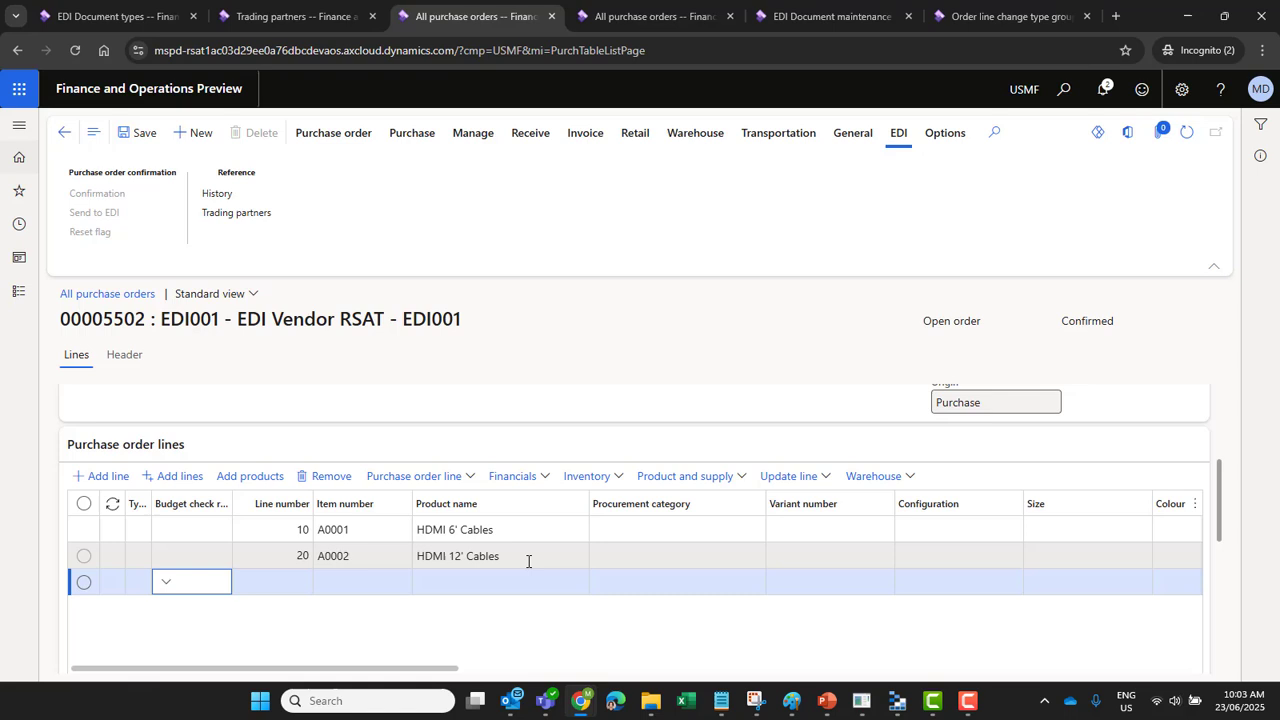
pyautogui.click(358, 590)
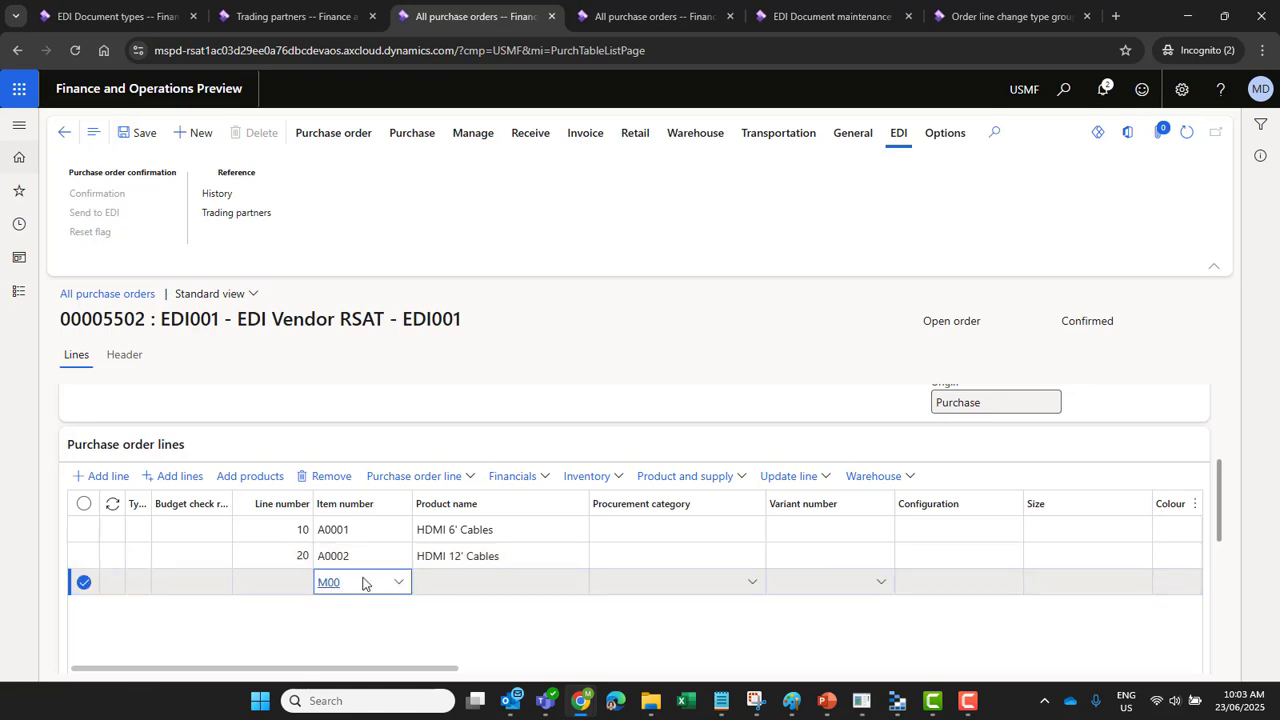
pyautogui.write('M0061')
pyautogui.press('Tab')
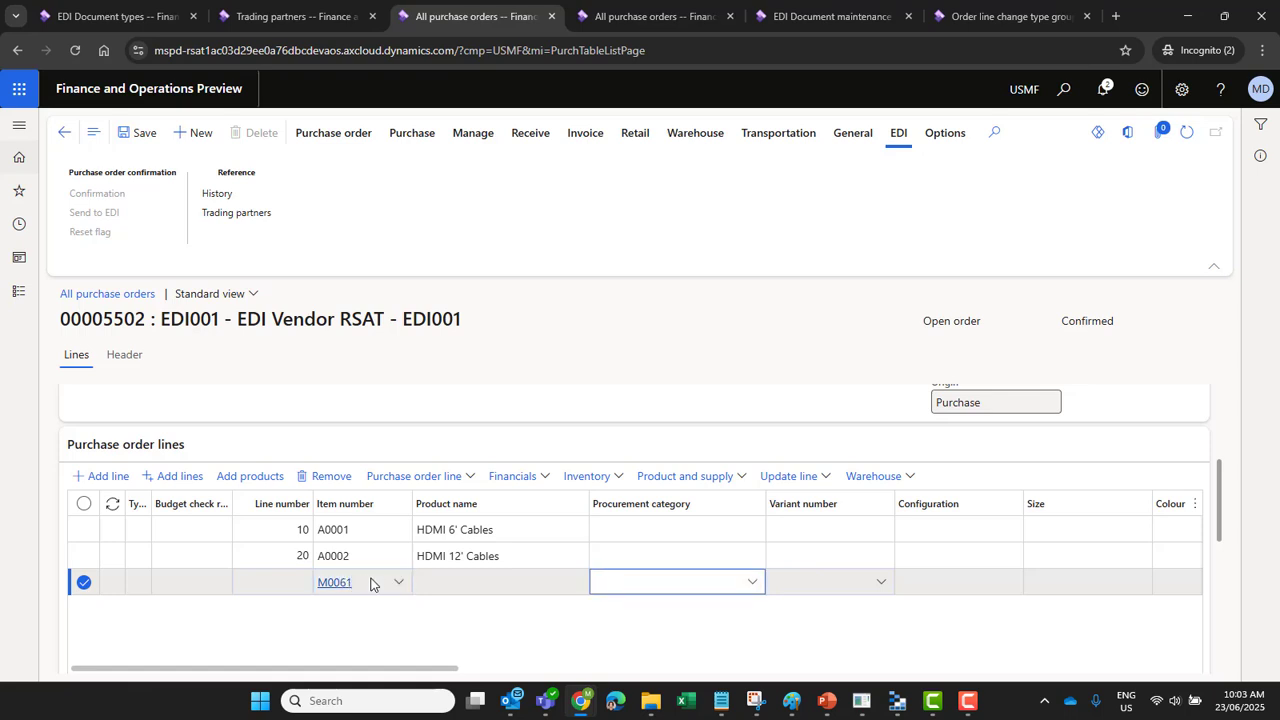
pyautogui.moveTo(389, 672)
pyautogui.mouseDown()
pyautogui.moveTo(666, 686)
pyautogui.moveTo(392, 672)
pyautogui.mouseUp()
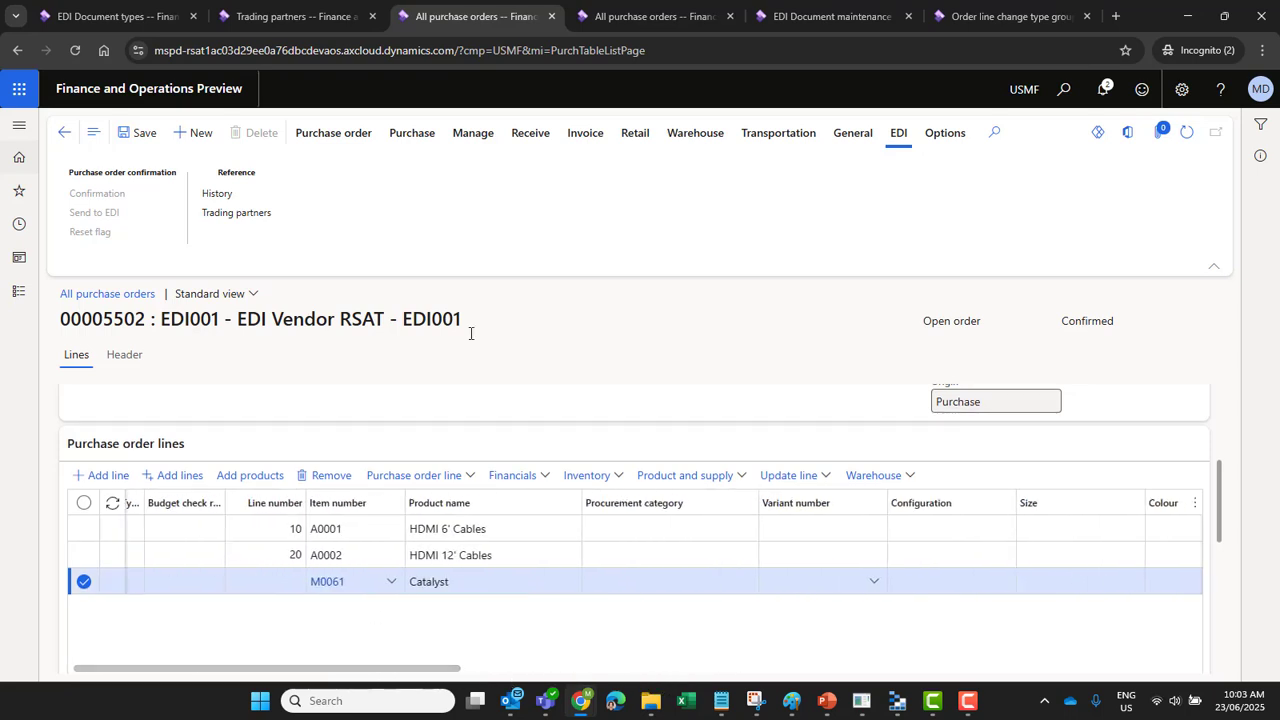
# Step: Confirm the amended purchase order again with Send to EDI selected, and check the message details for the purchase order change
pyautogui.click(412, 133)
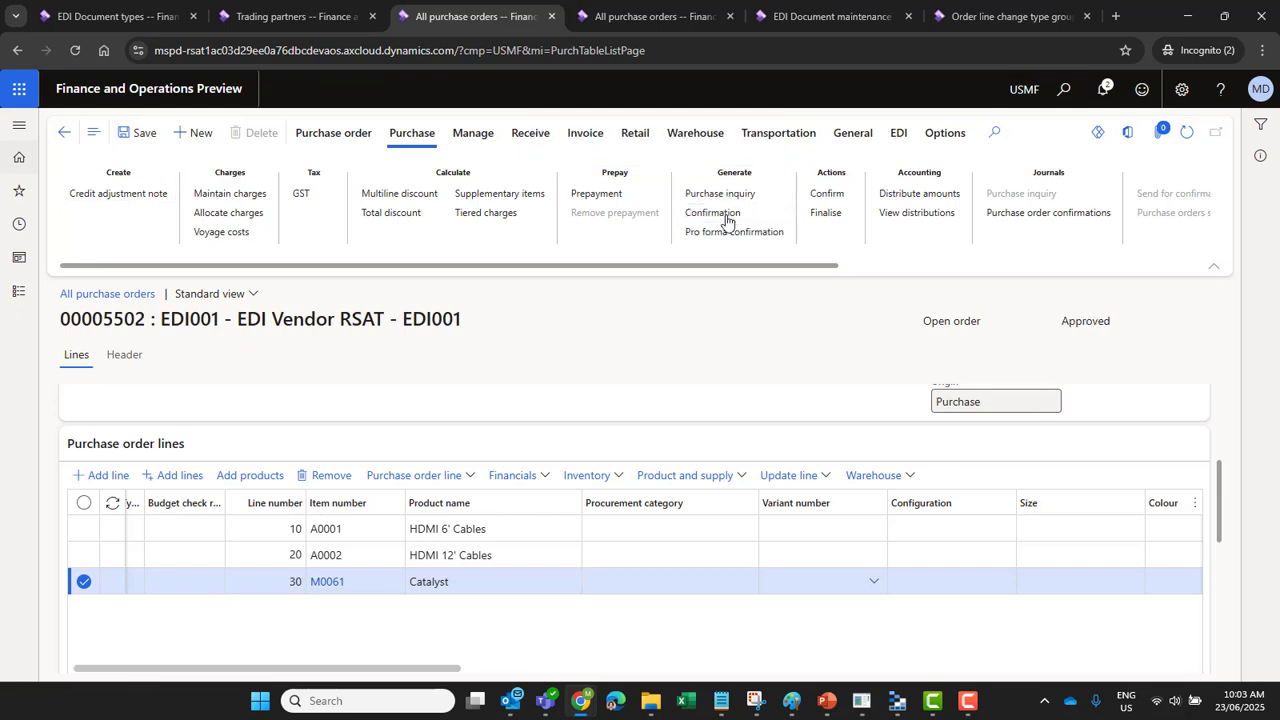
pyautogui.click(726, 215)
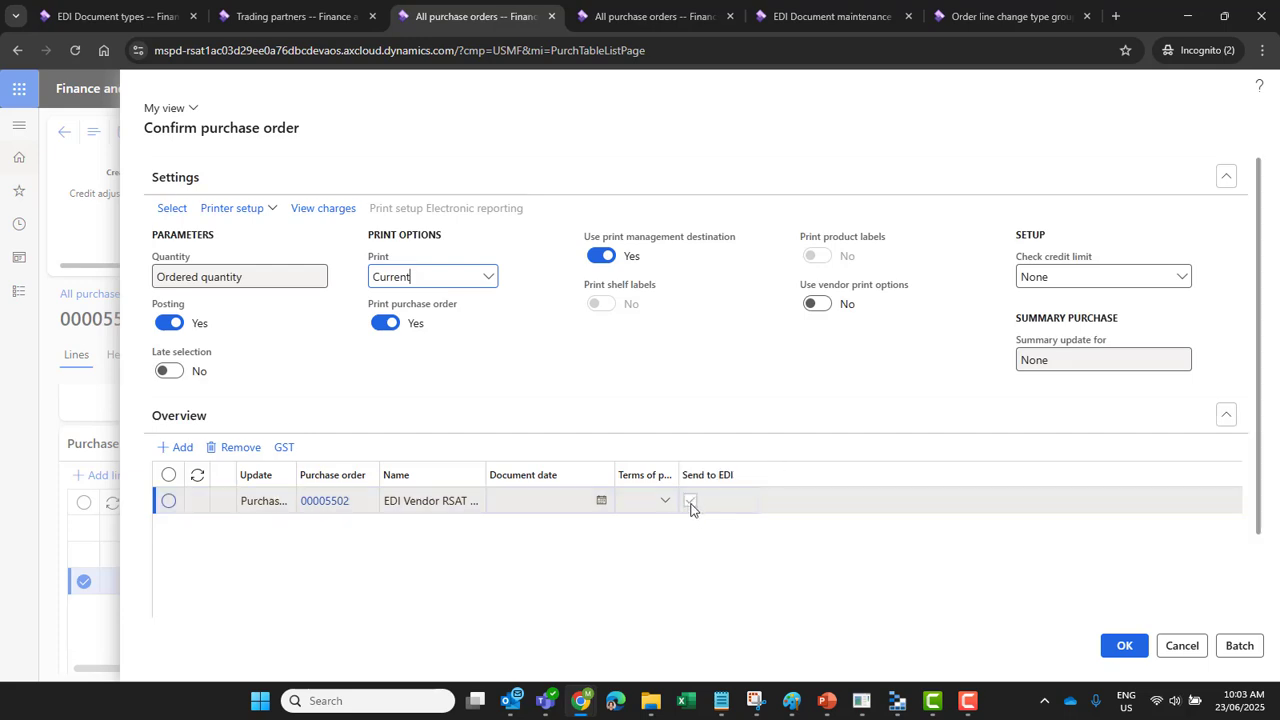
pyautogui.click(1123, 647)
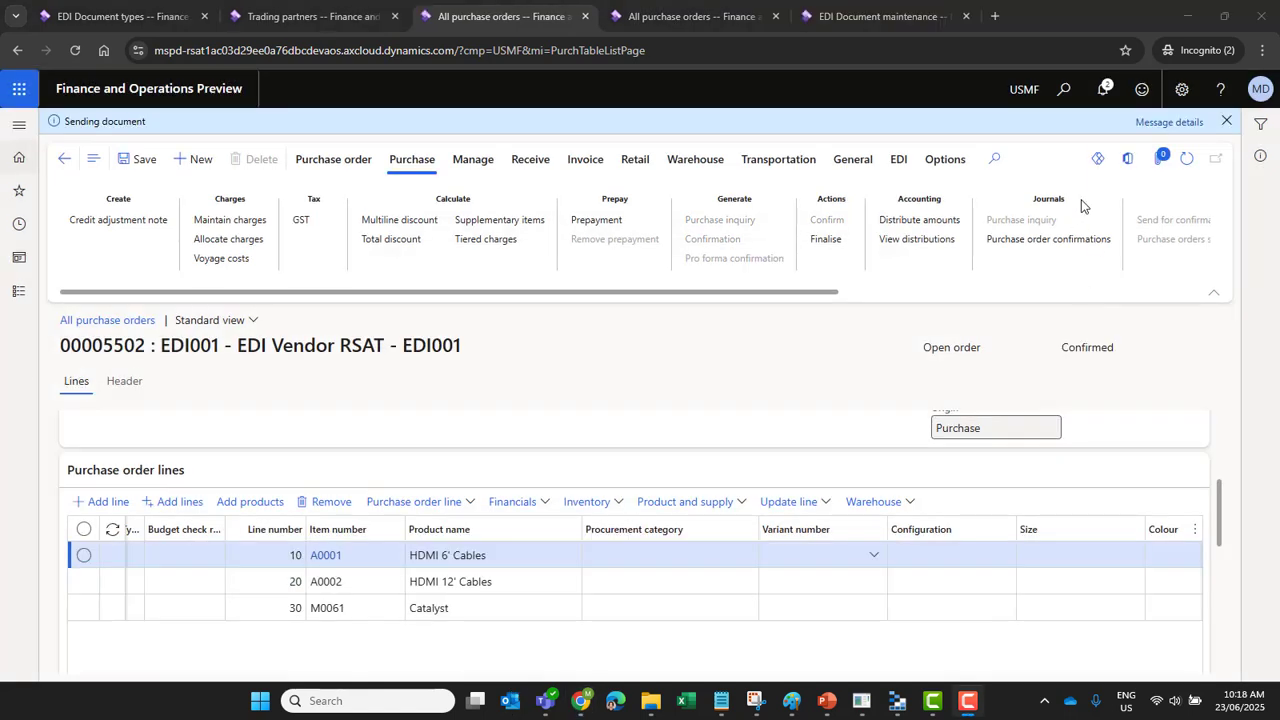
pyautogui.click(1166, 122)
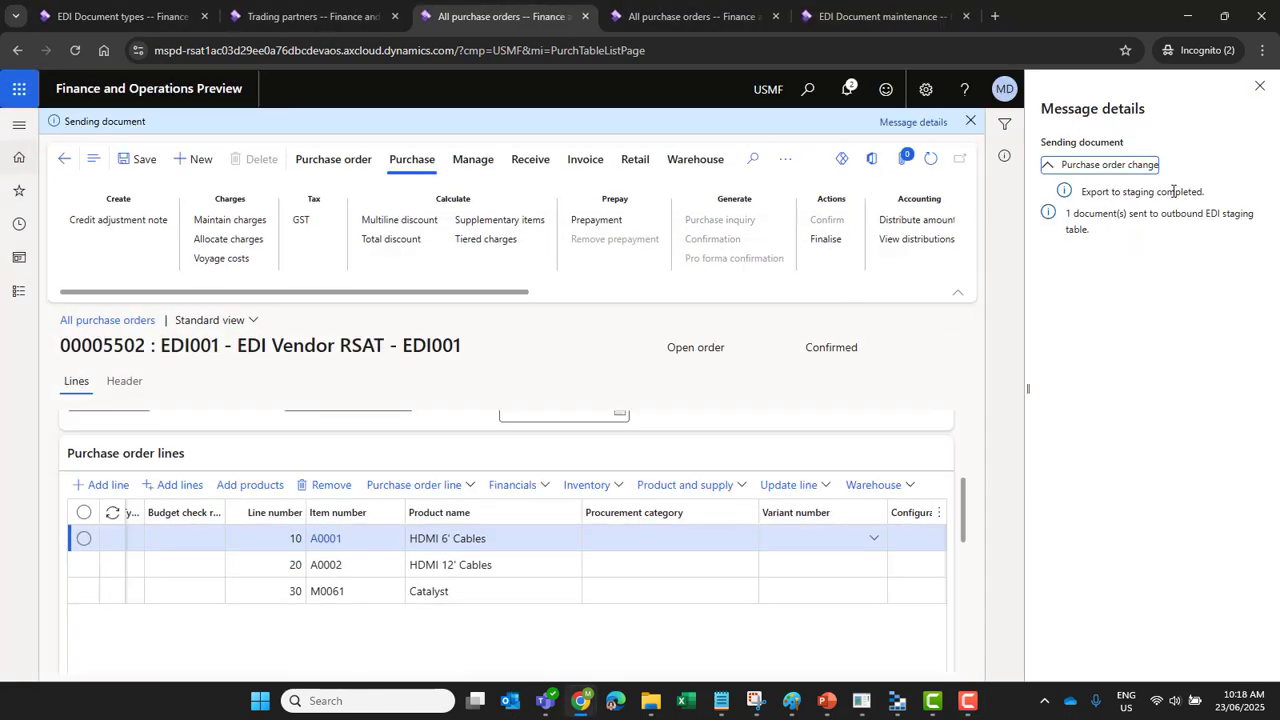
pyautogui.click(1259, 87)
# Step: Open the purchase order change record from the order's EDI history and examine the line change type of each line
pyautogui.click(898, 160)
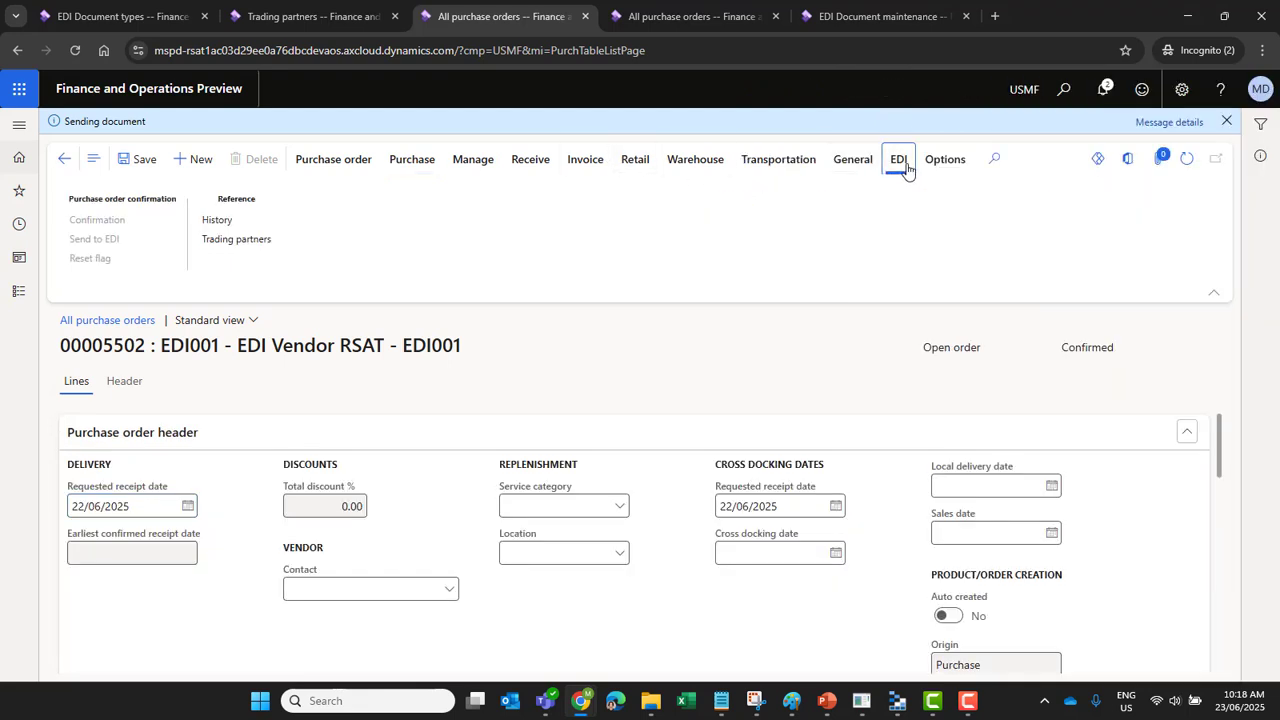
pyautogui.click(217, 221)
pyautogui.click(1013, 221)
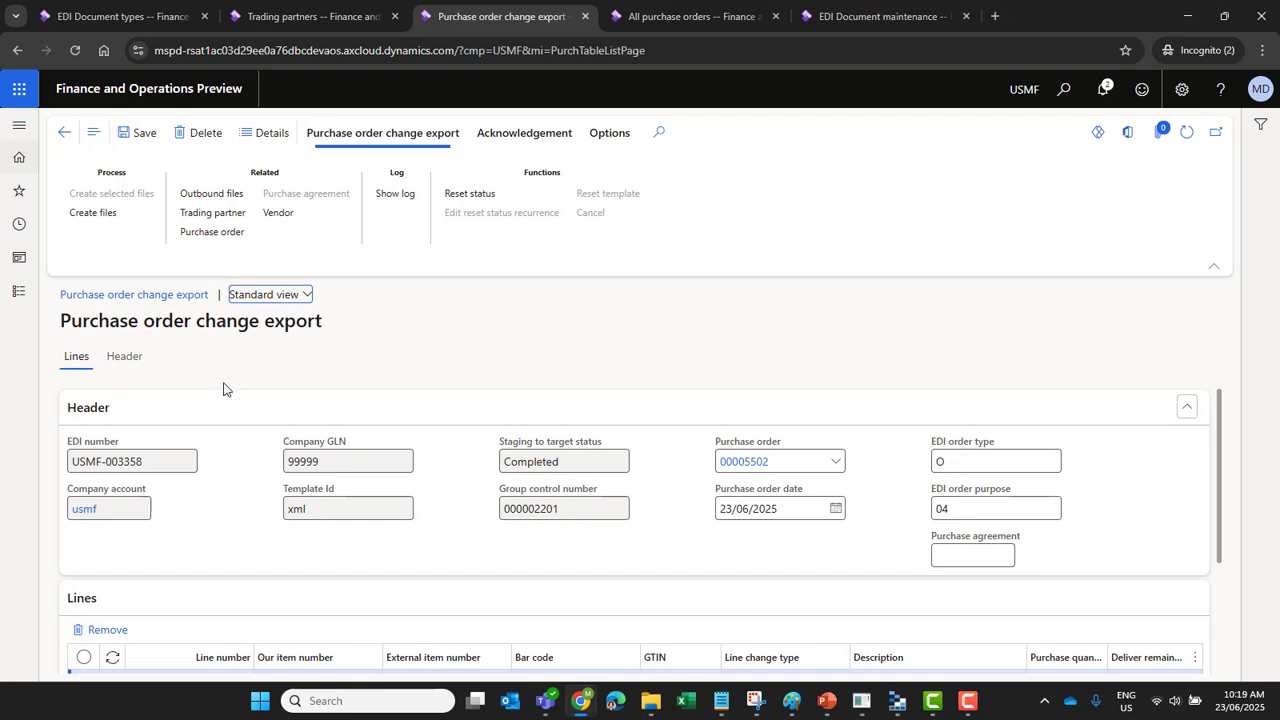
pyautogui.scroll(-3, 900, 475)
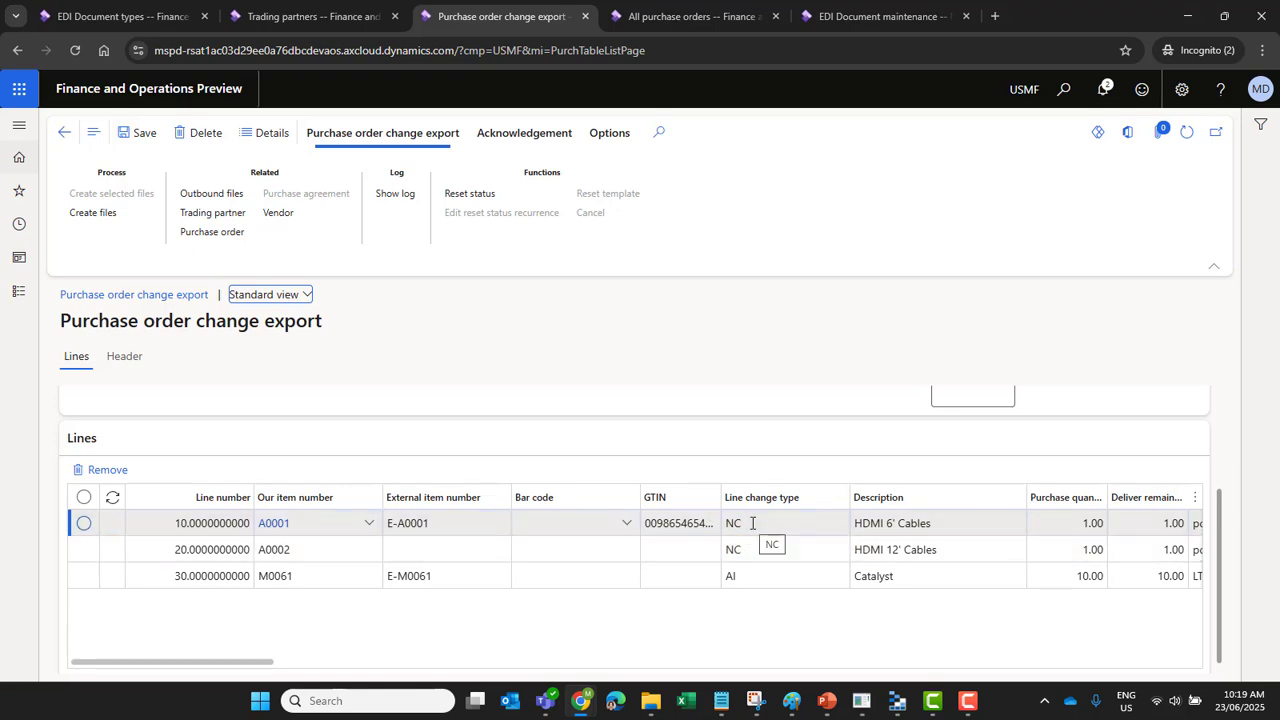
pyautogui.click(741, 577)
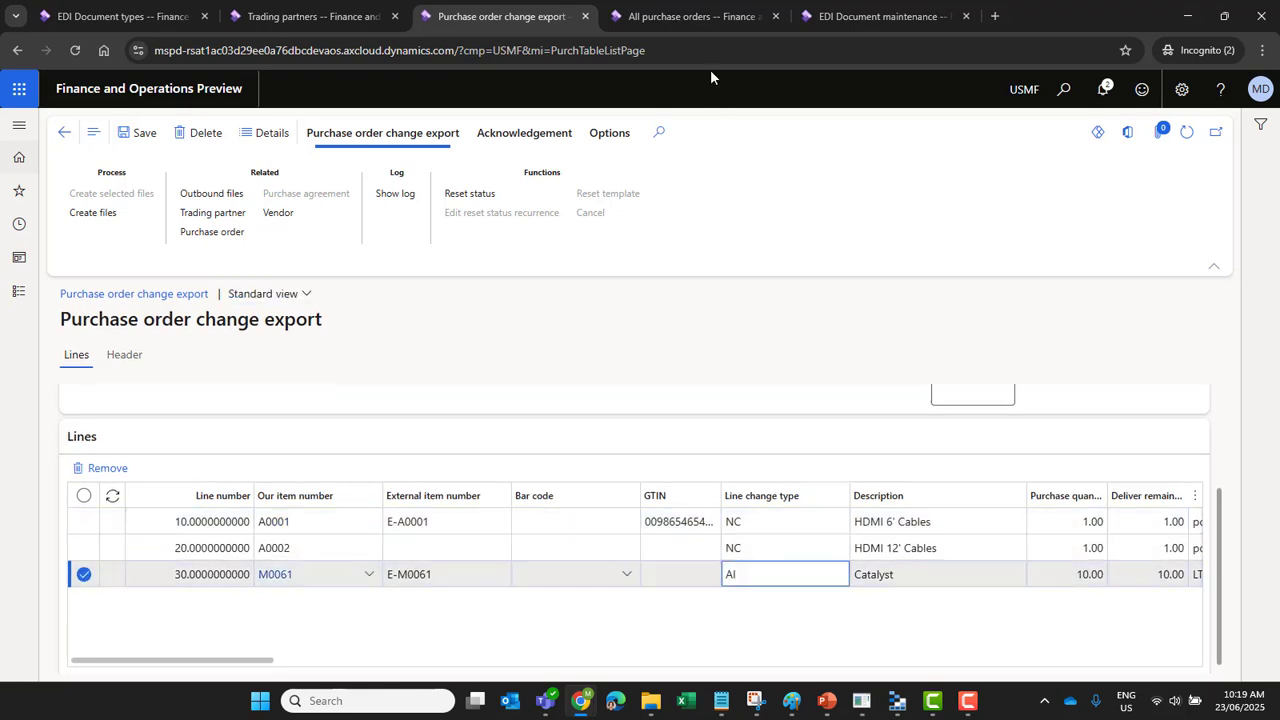
# Step: In the all purchase orders list, view the selected EDI001 order's EDI history, checking the vendor purchase order acknowledgement's direction
pyautogui.click(685, 17)
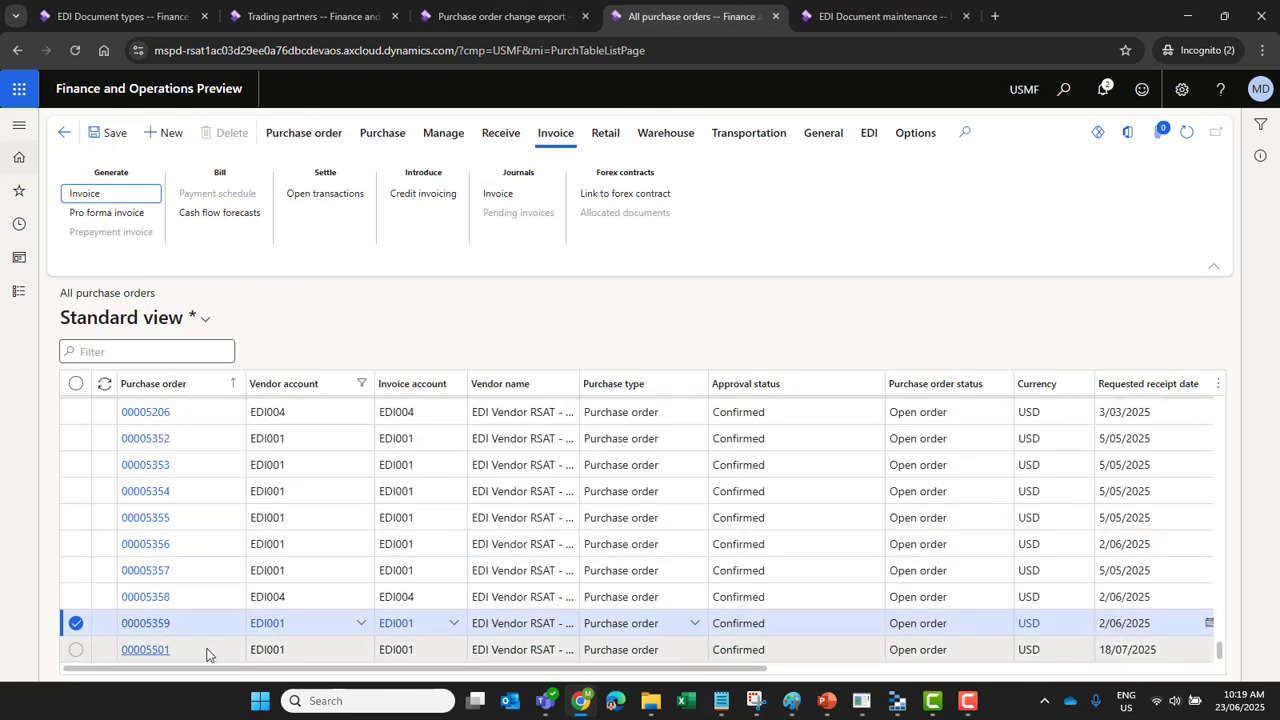
pyautogui.click(868, 133)
pyautogui.click(216, 193)
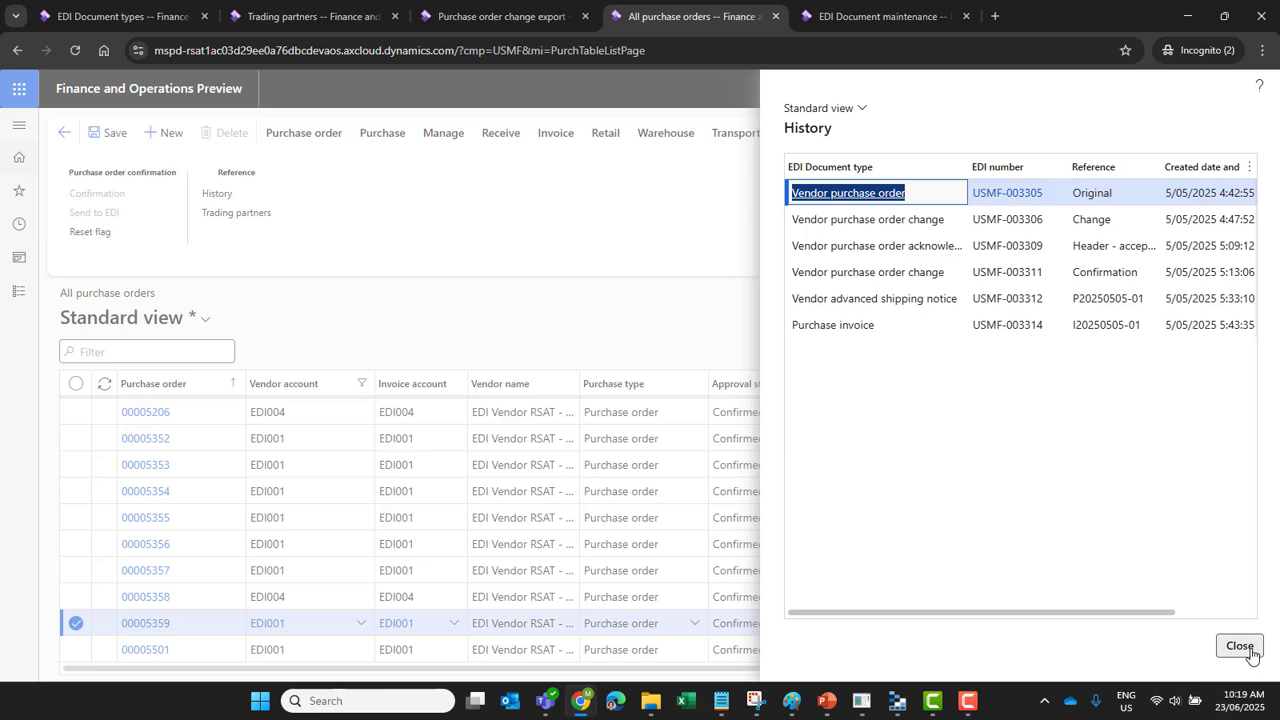
pyautogui.moveTo(935, 245)
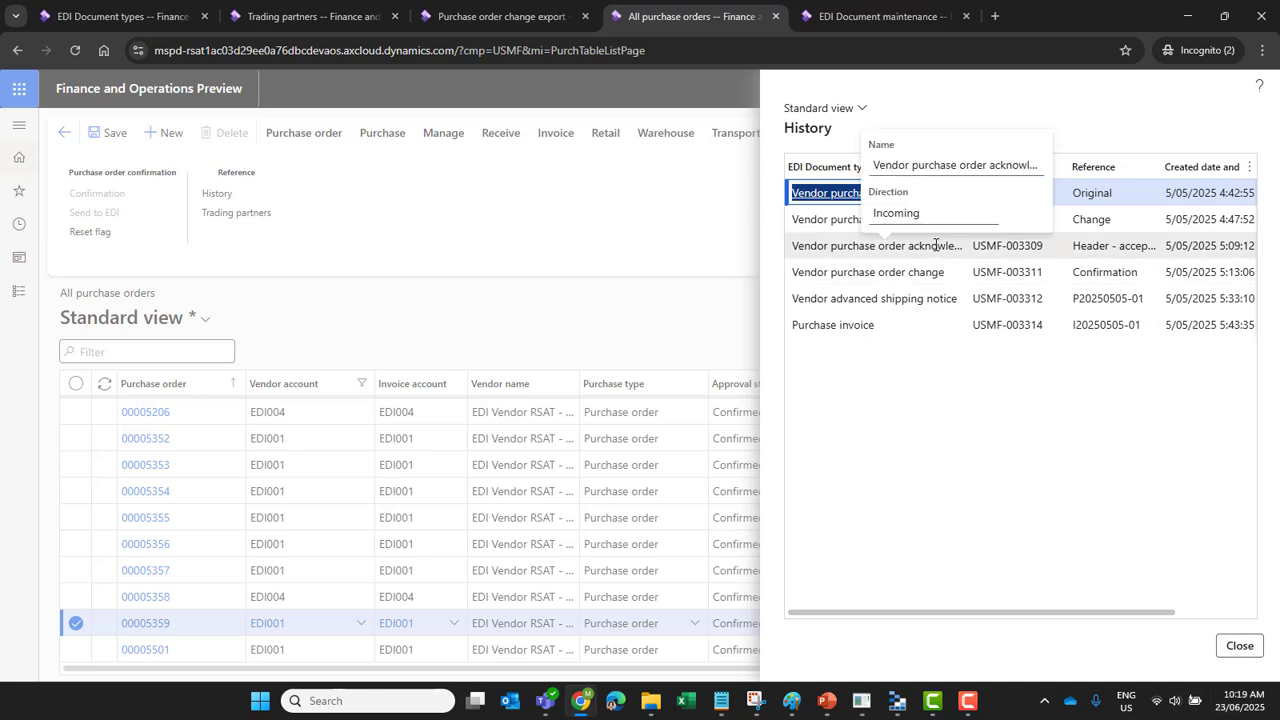
pyautogui.click(1245, 647)
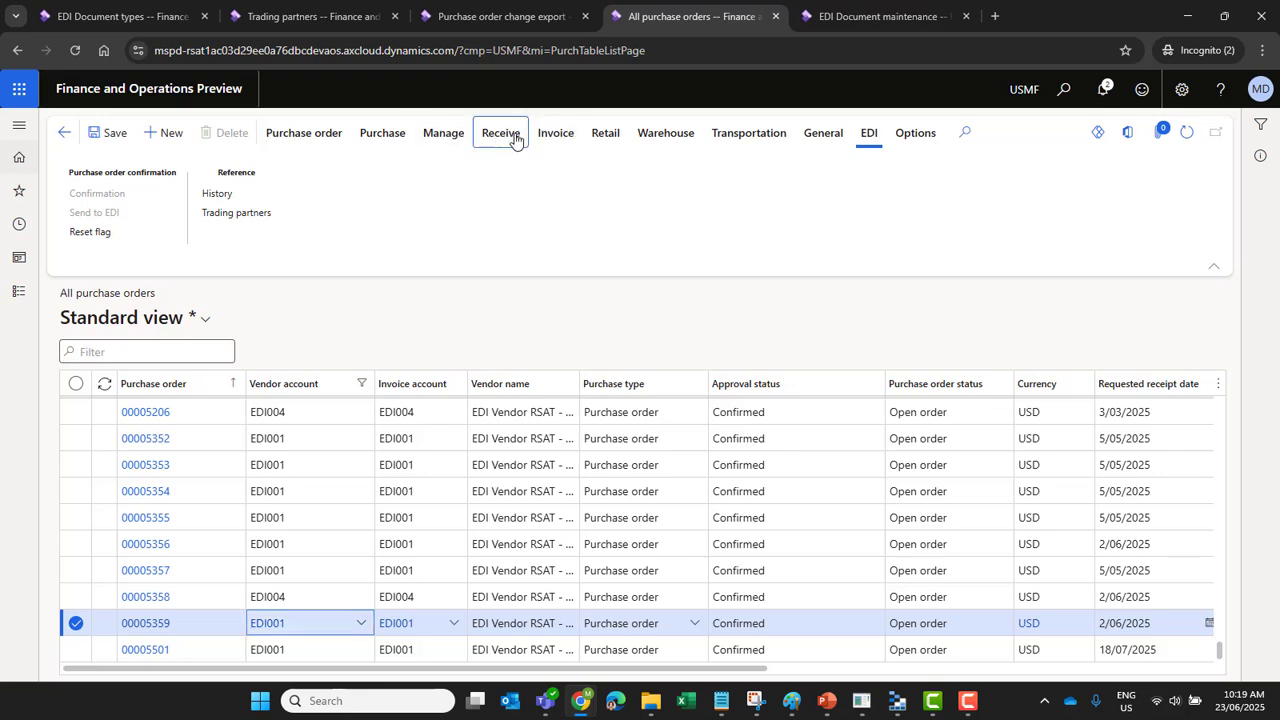
# Step: Check the selected order's product receipt and invoice journal options, and bring up the EDI Document maintenance workspace
pyautogui.click(508, 135)
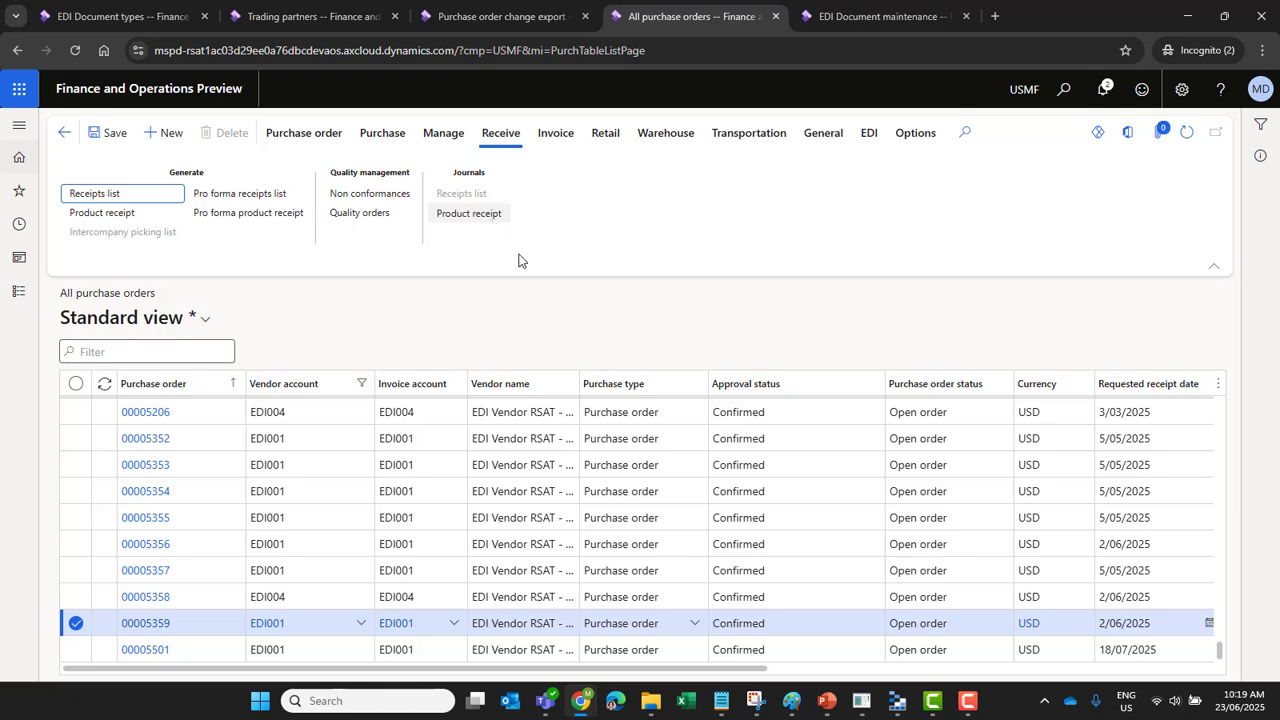
pyautogui.click(553, 134)
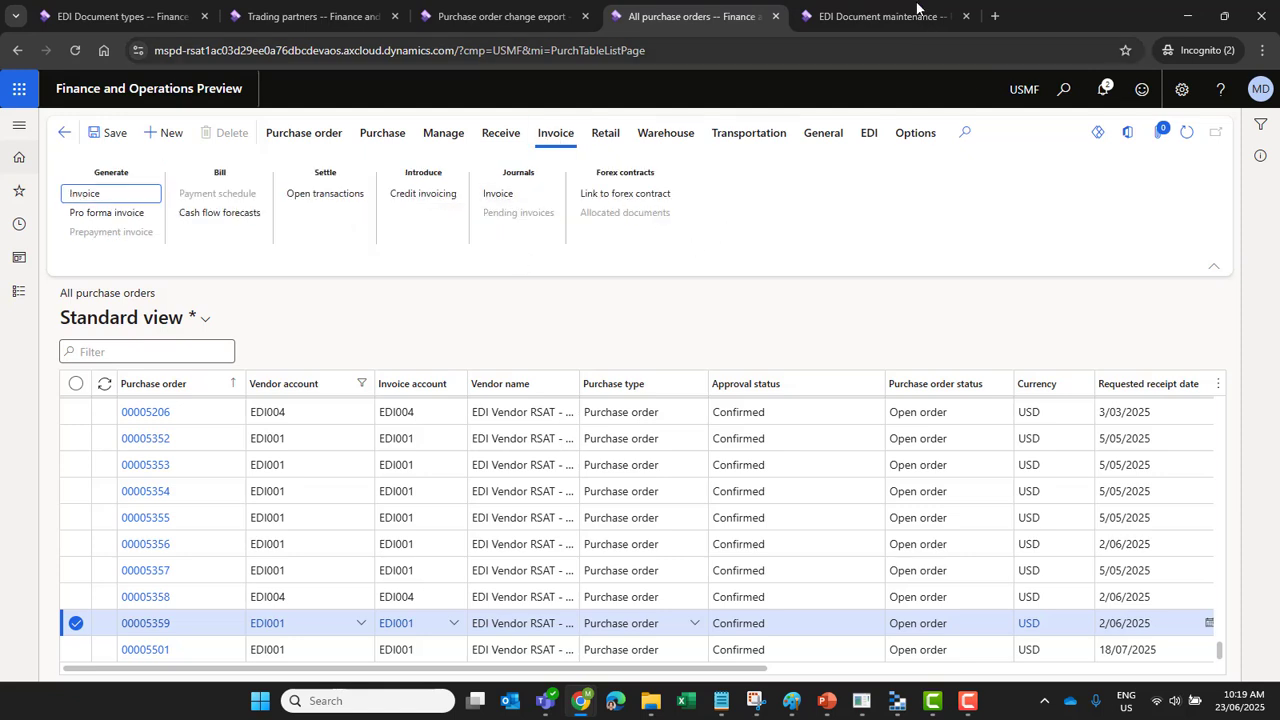
pyautogui.click(866, 15)
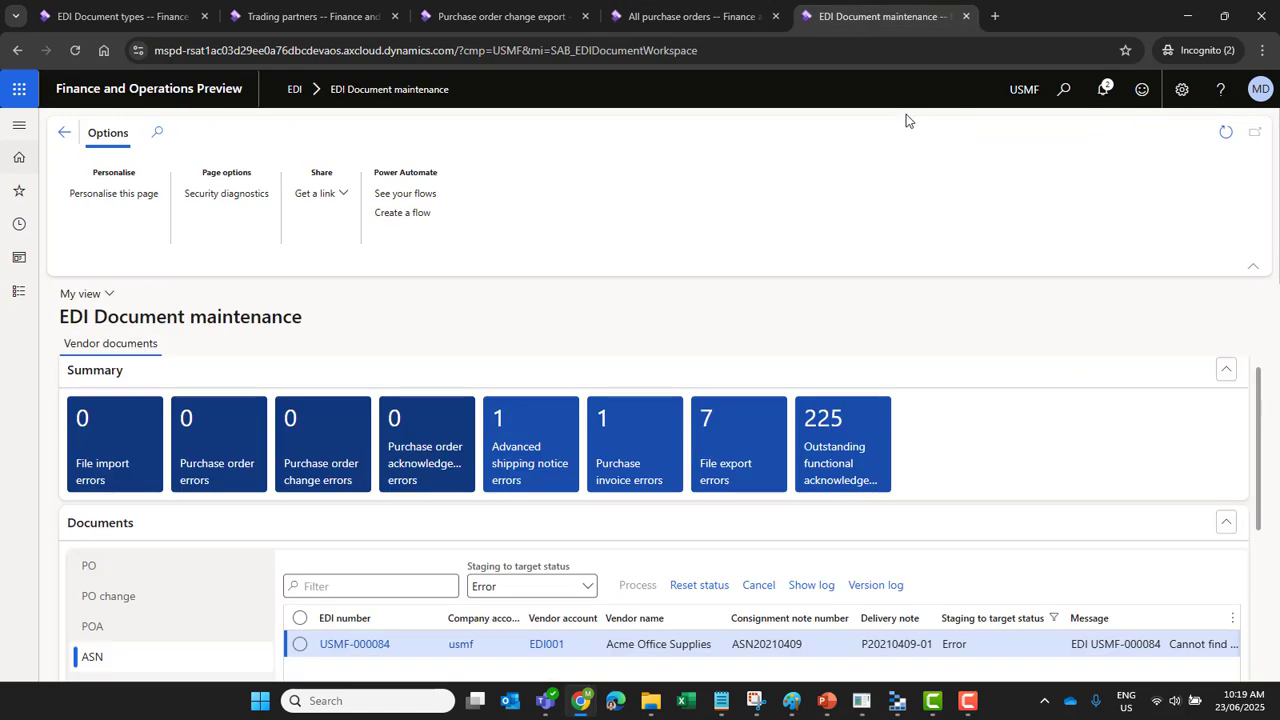